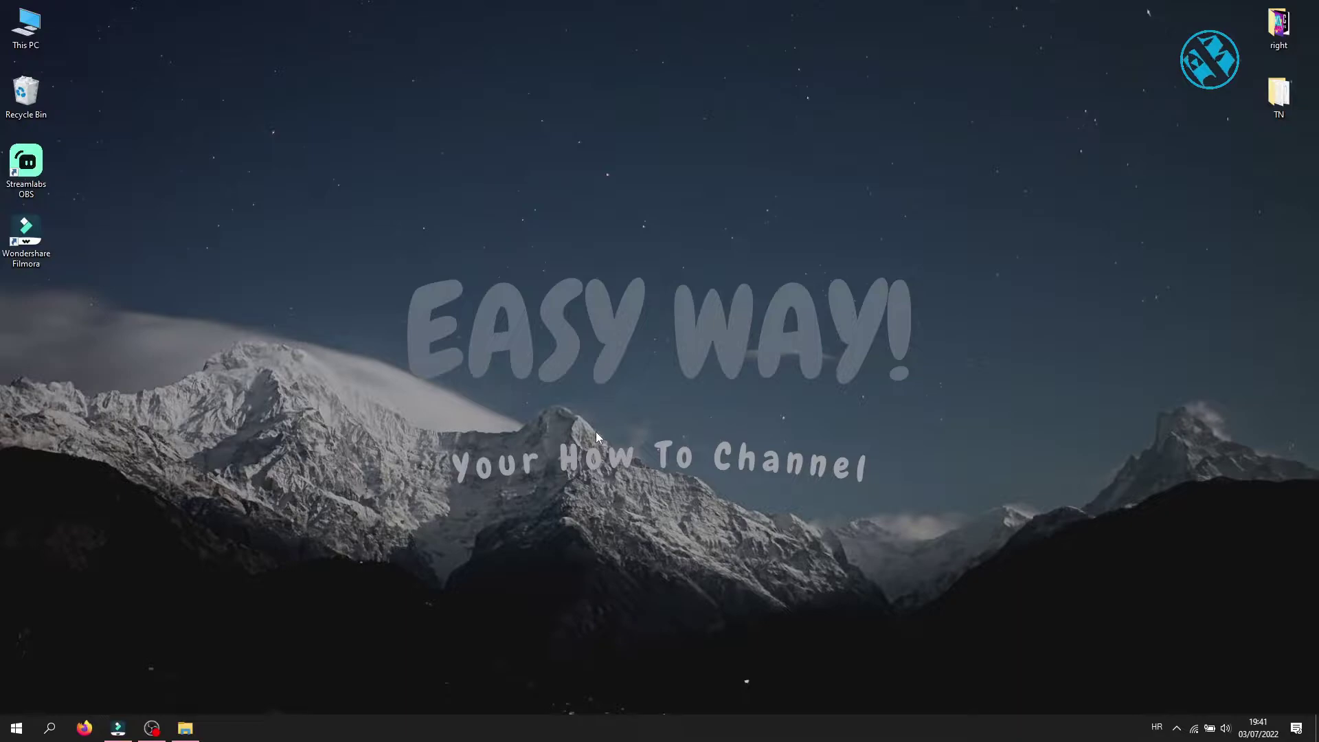
Launch System Configuration by running msconfig from the Run box.
{"action": "right_click", "coordinate": [4, 735]}
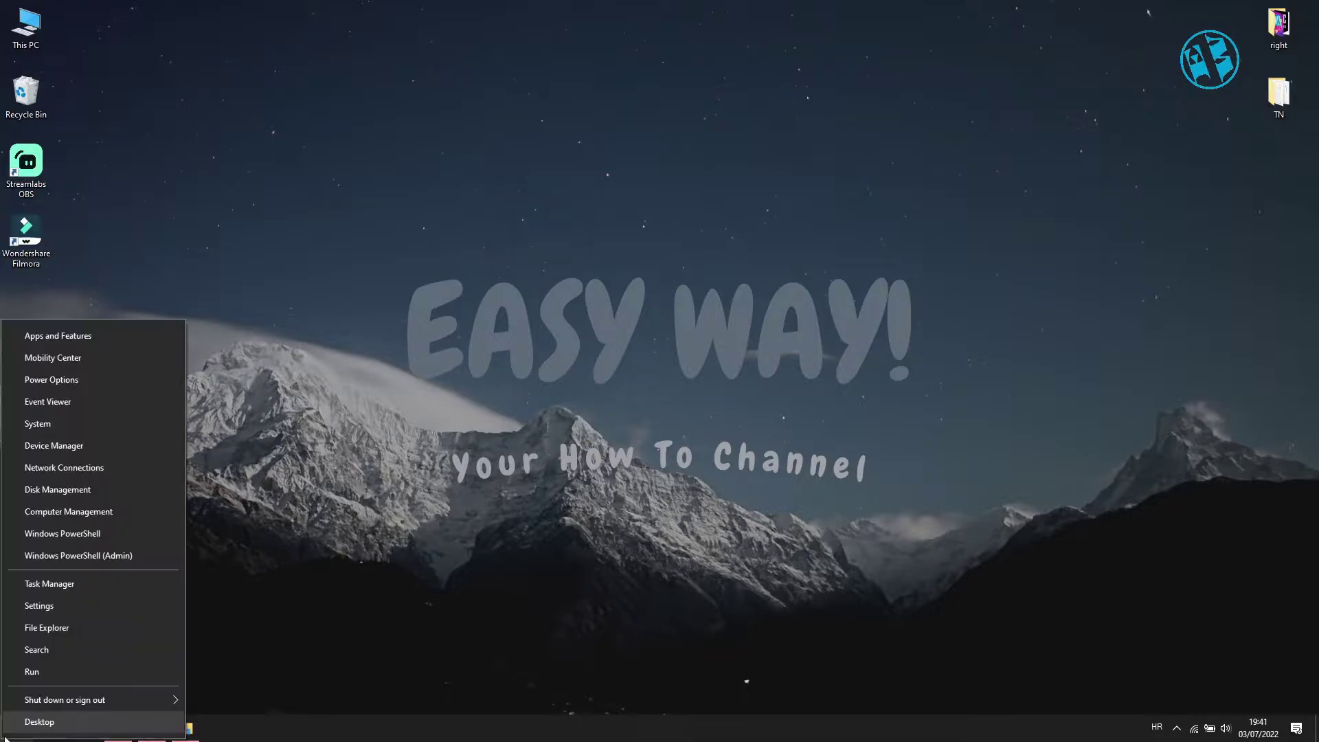
{"action": "left_click", "coordinate": [33, 672]}
{"action": "type", "text": "msconfig"}
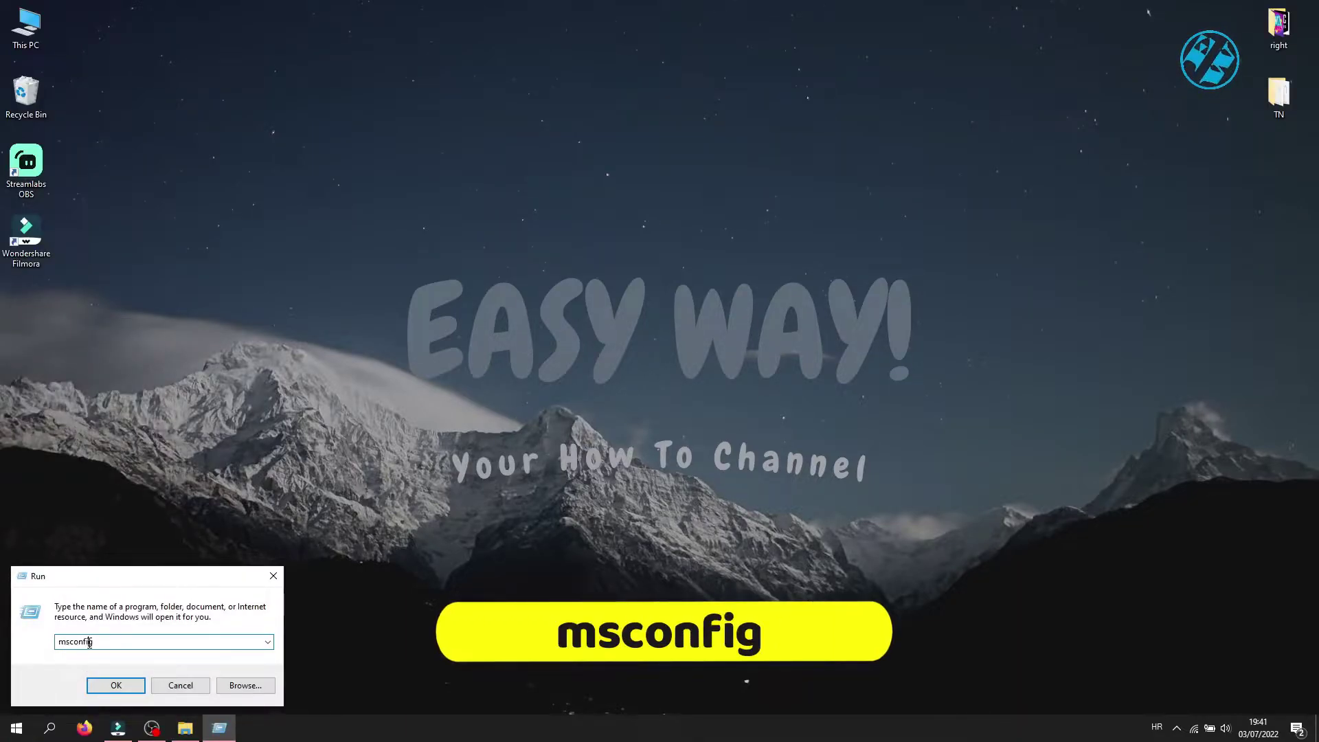
{"action": "double_click", "coordinate": [97, 641]}
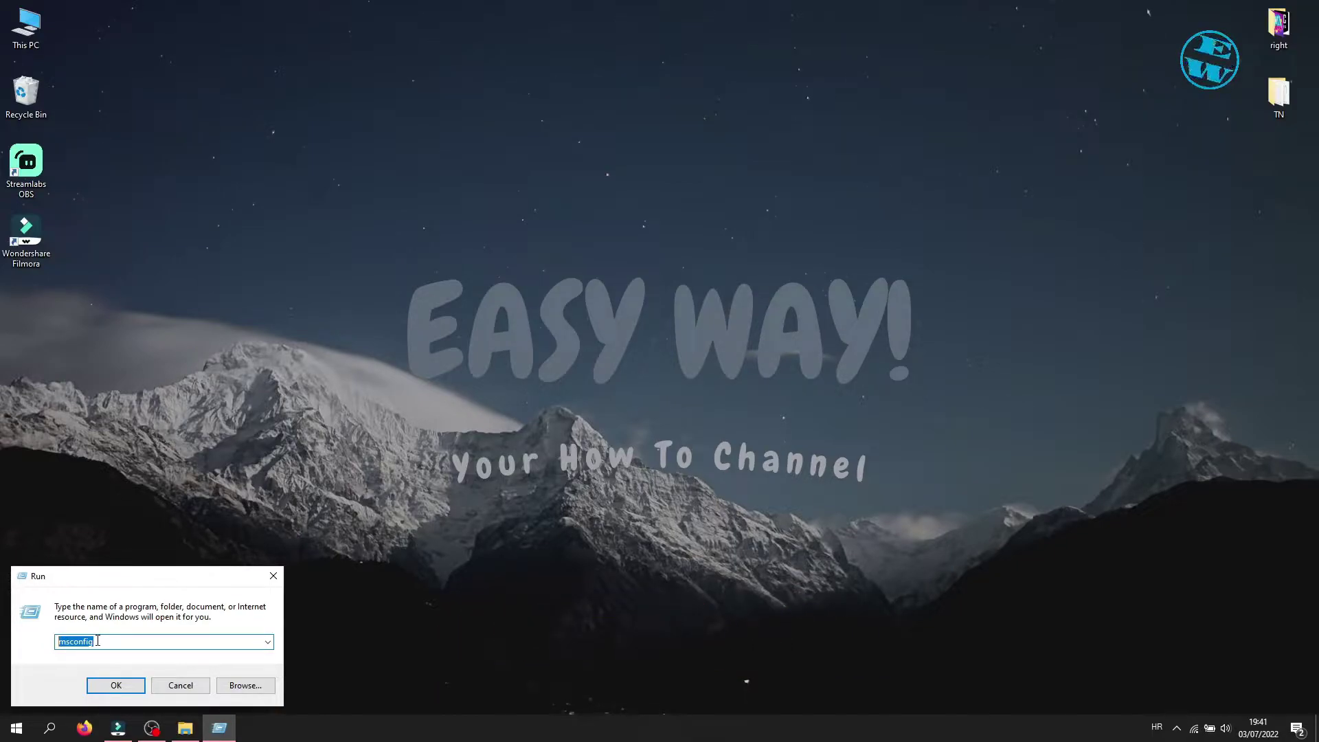
{"action": "key", "text": "Return"}
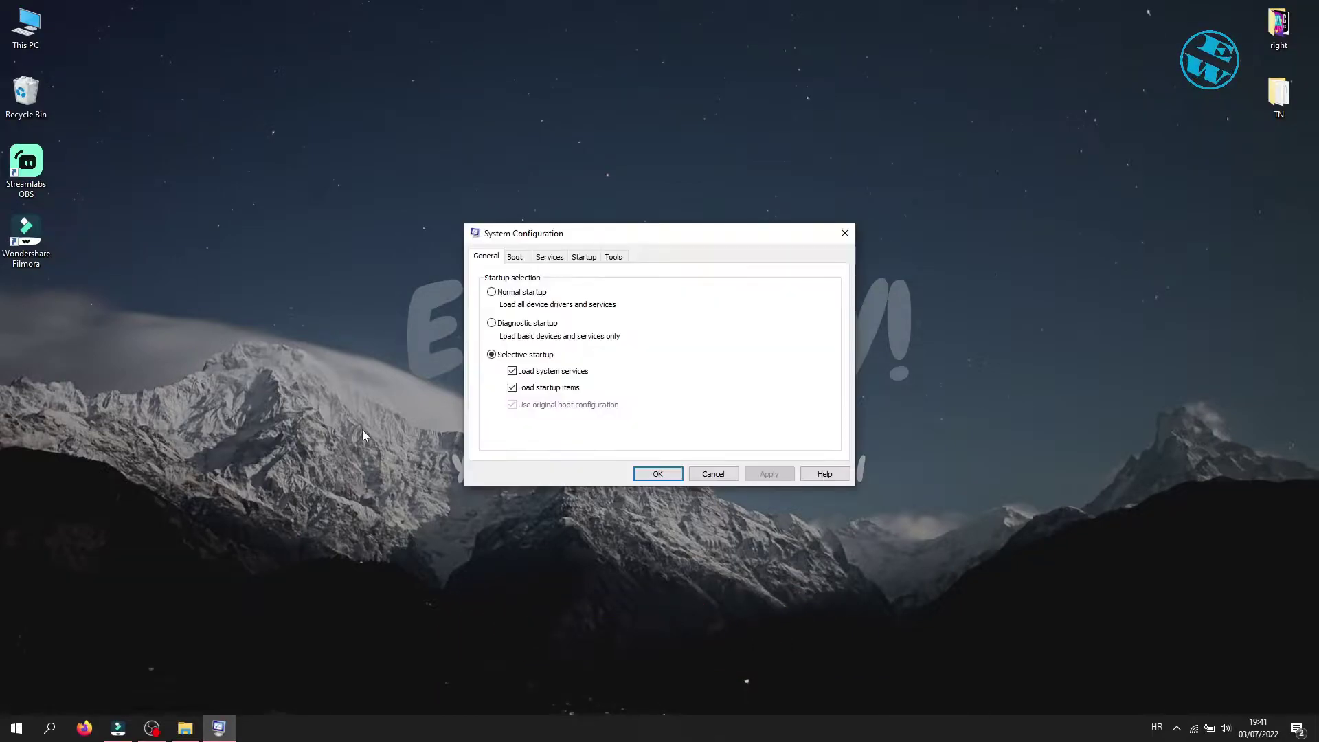
Hide all Microsoft services, disable every remaining service, apply and confirm.
{"action": "left_click", "coordinate": [549, 258]}
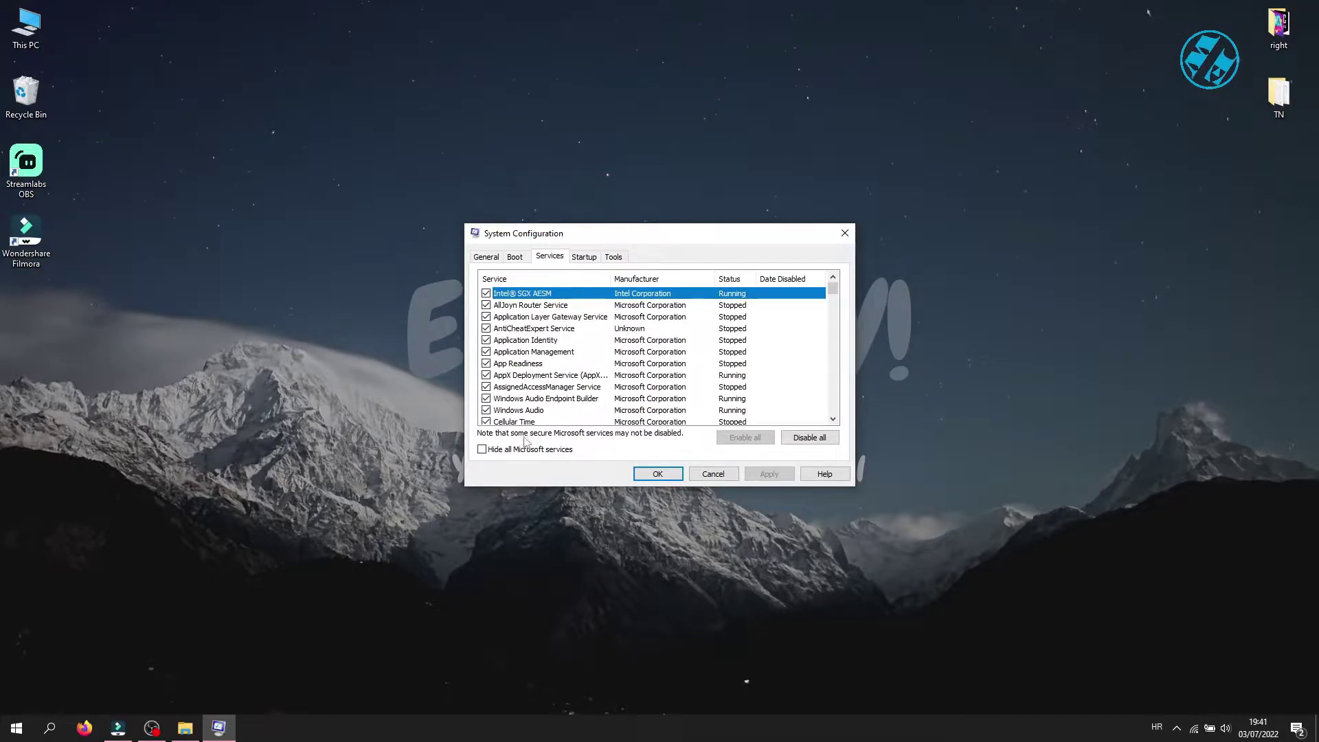
{"action": "left_click", "coordinate": [482, 450]}
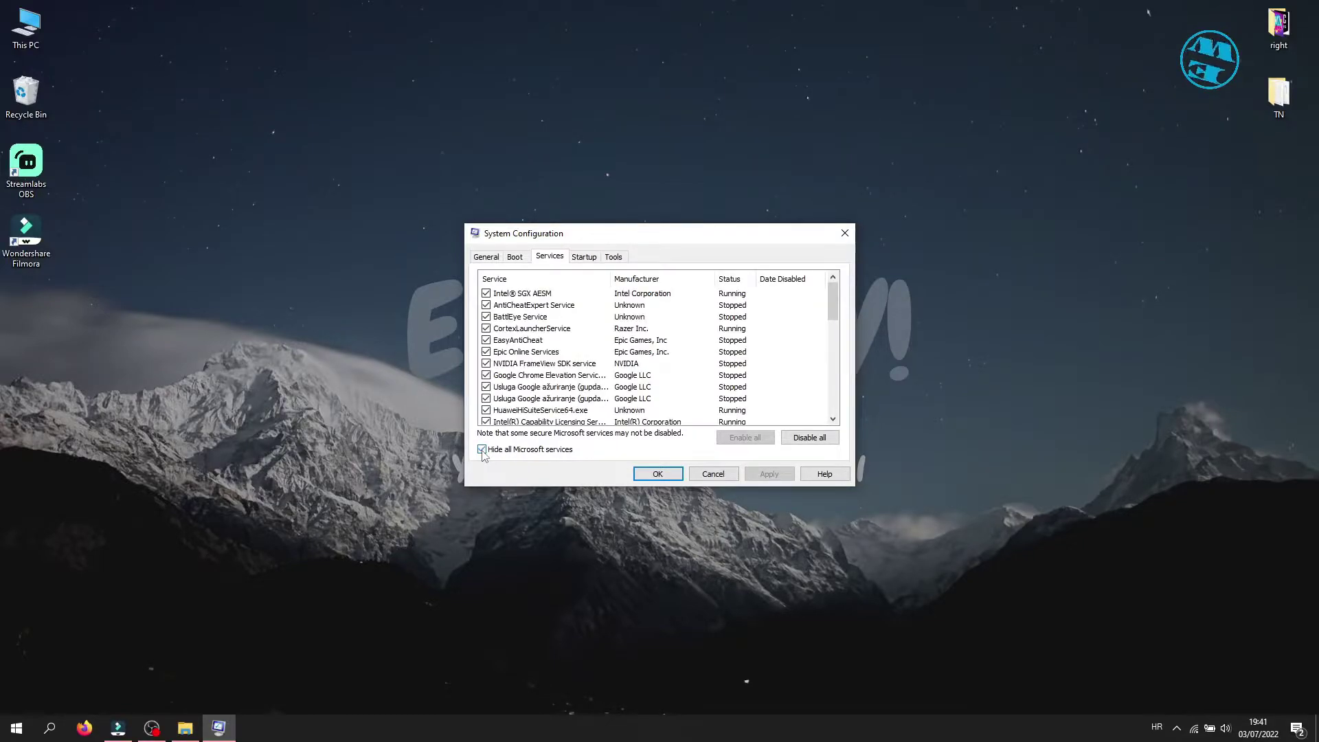
{"action": "left_click", "coordinate": [812, 440]}
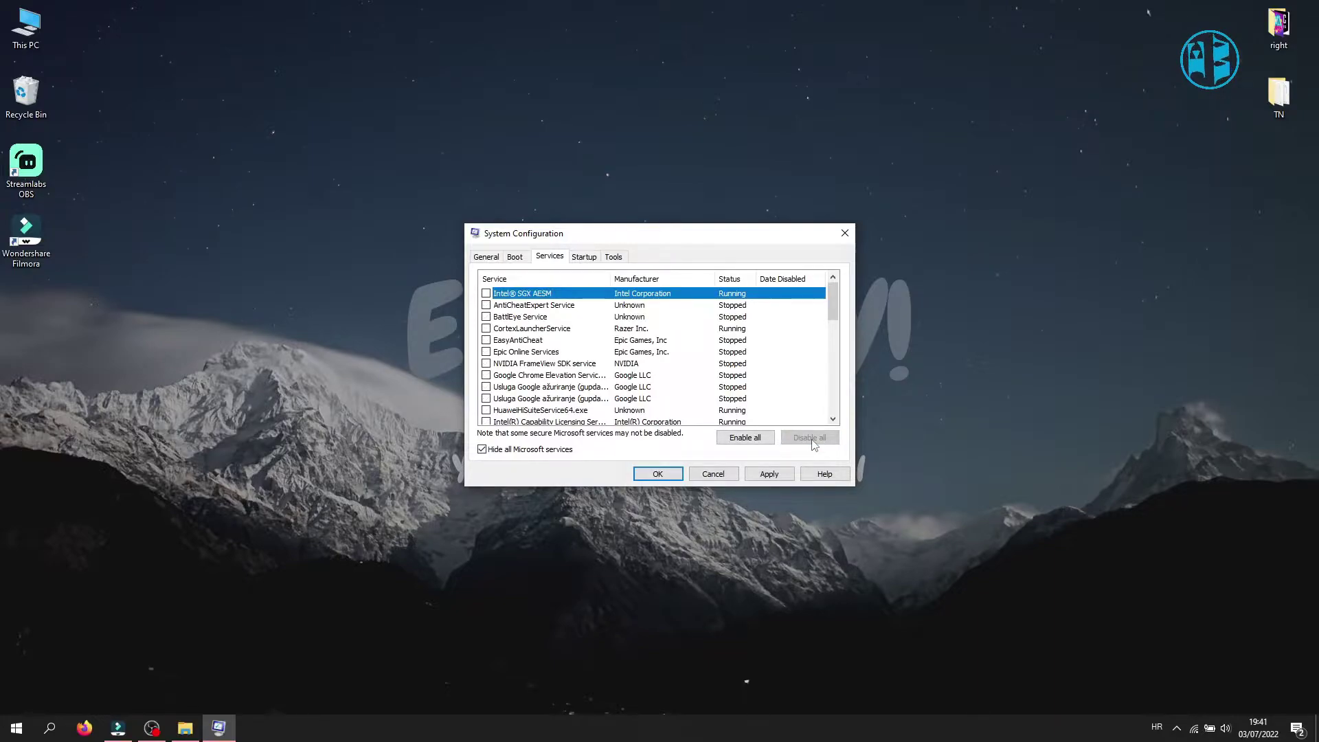
{"action": "left_click", "coordinate": [769, 474]}
{"action": "left_click", "coordinate": [658, 474]}
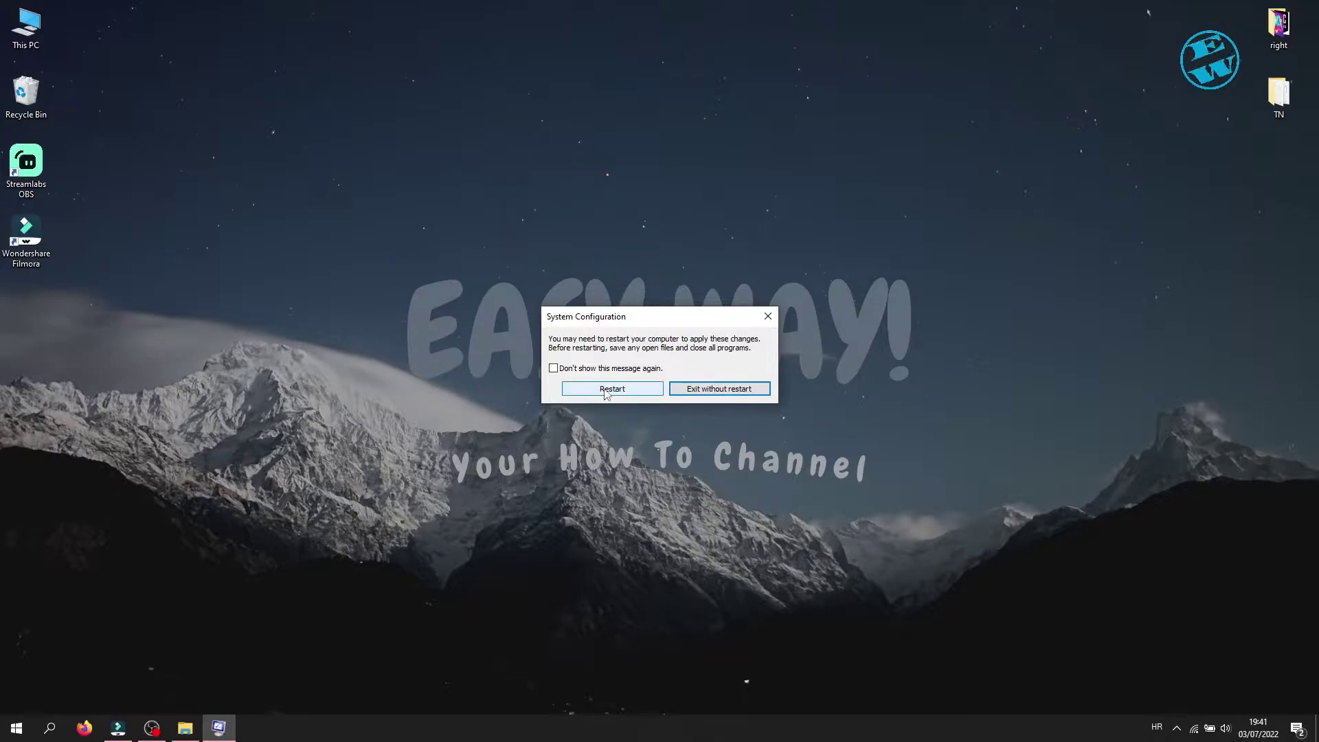
Dismiss the restart prompt without restarting and relaunch msconfig from Run.
{"action": "left_click", "coordinate": [687, 389]}
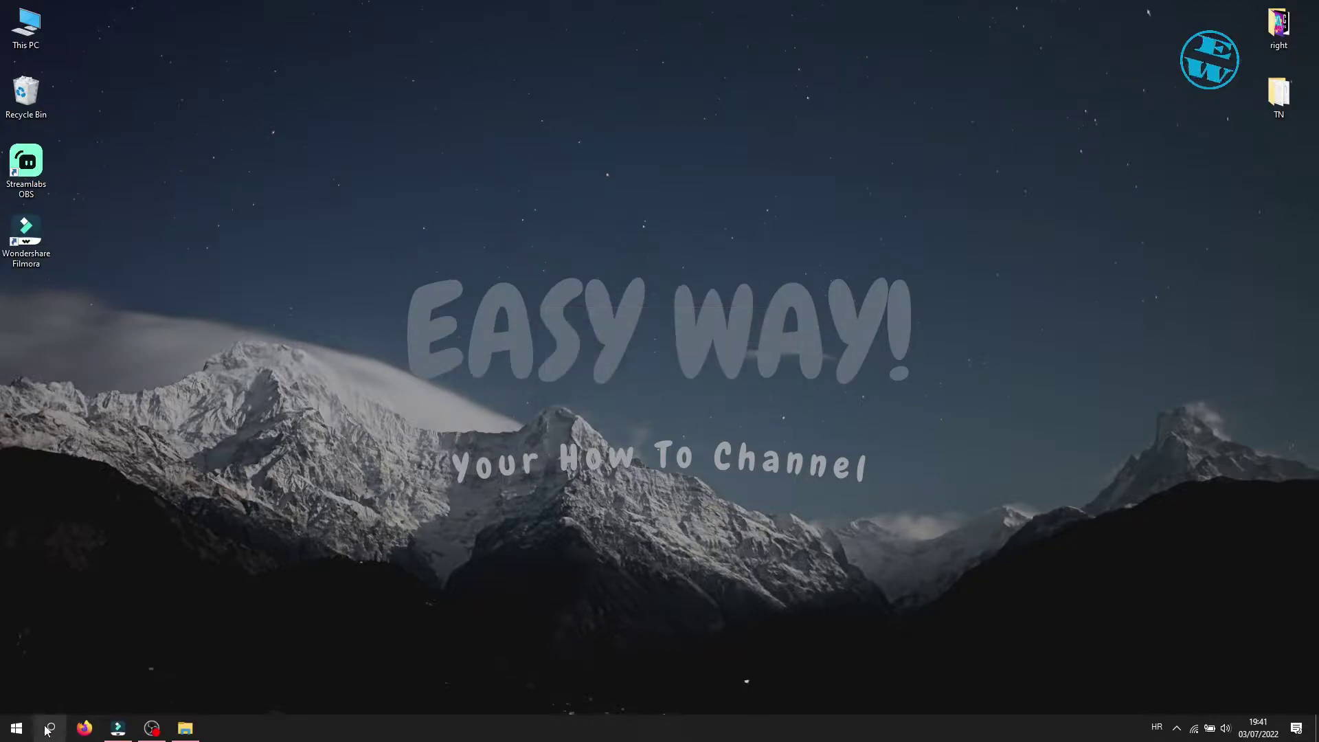
{"action": "right_click", "coordinate": [17, 728]}
{"action": "left_click", "coordinate": [43, 661]}
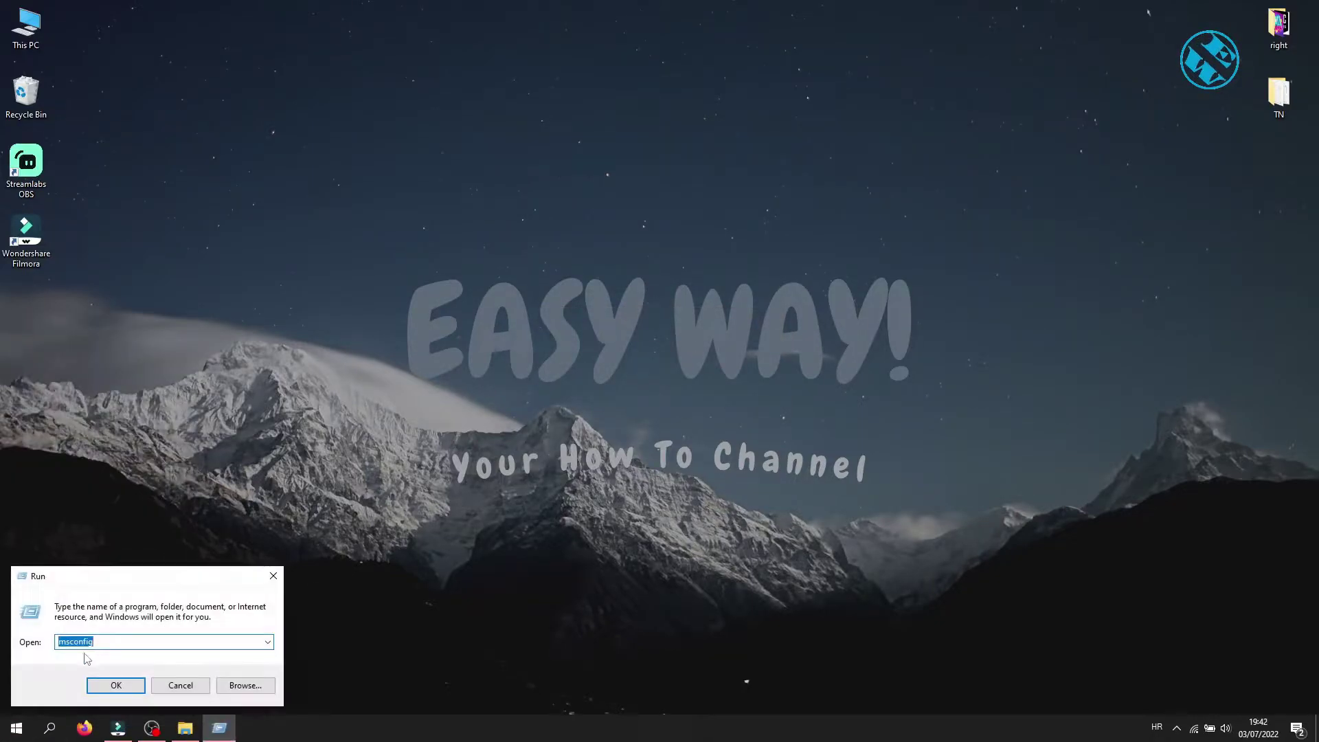
{"action": "left_click", "coordinate": [117, 685]}
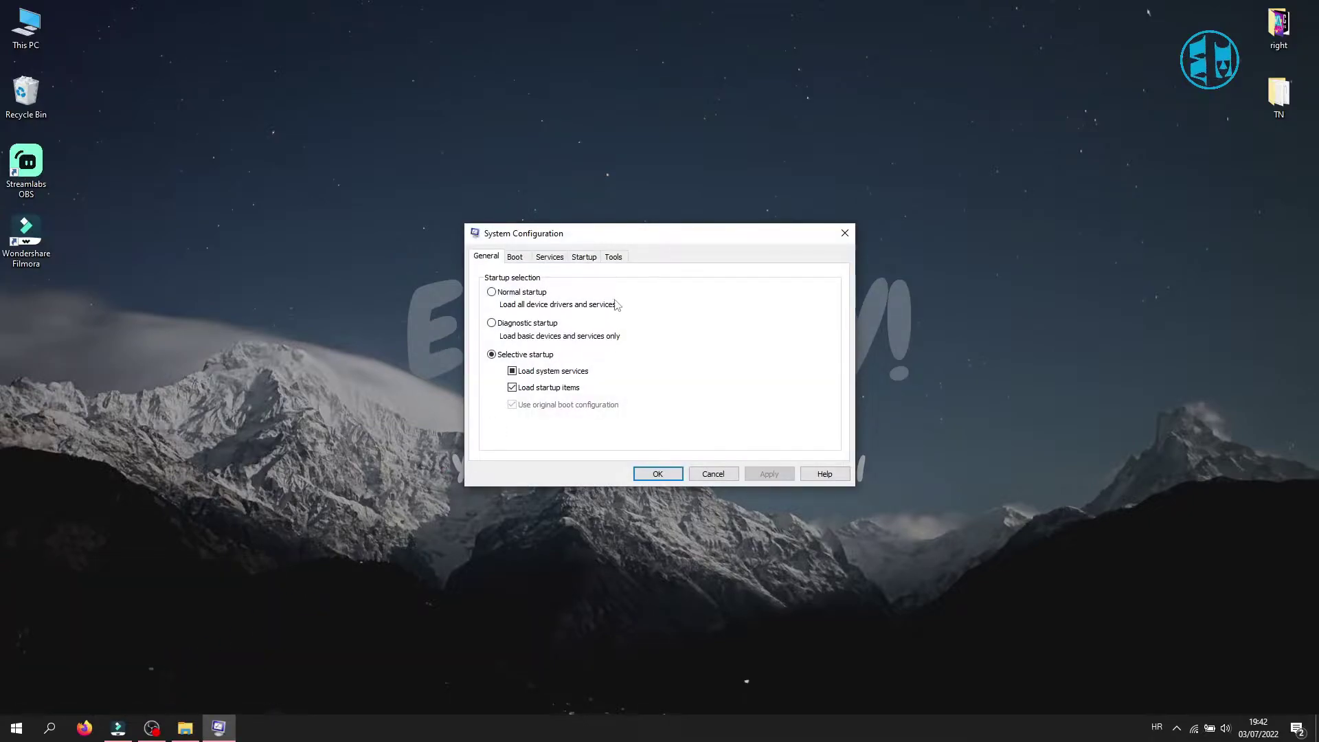
Tick Intel SGX AESM among the non-Microsoft services, apply and confirm.
{"action": "left_click", "coordinate": [549, 257]}
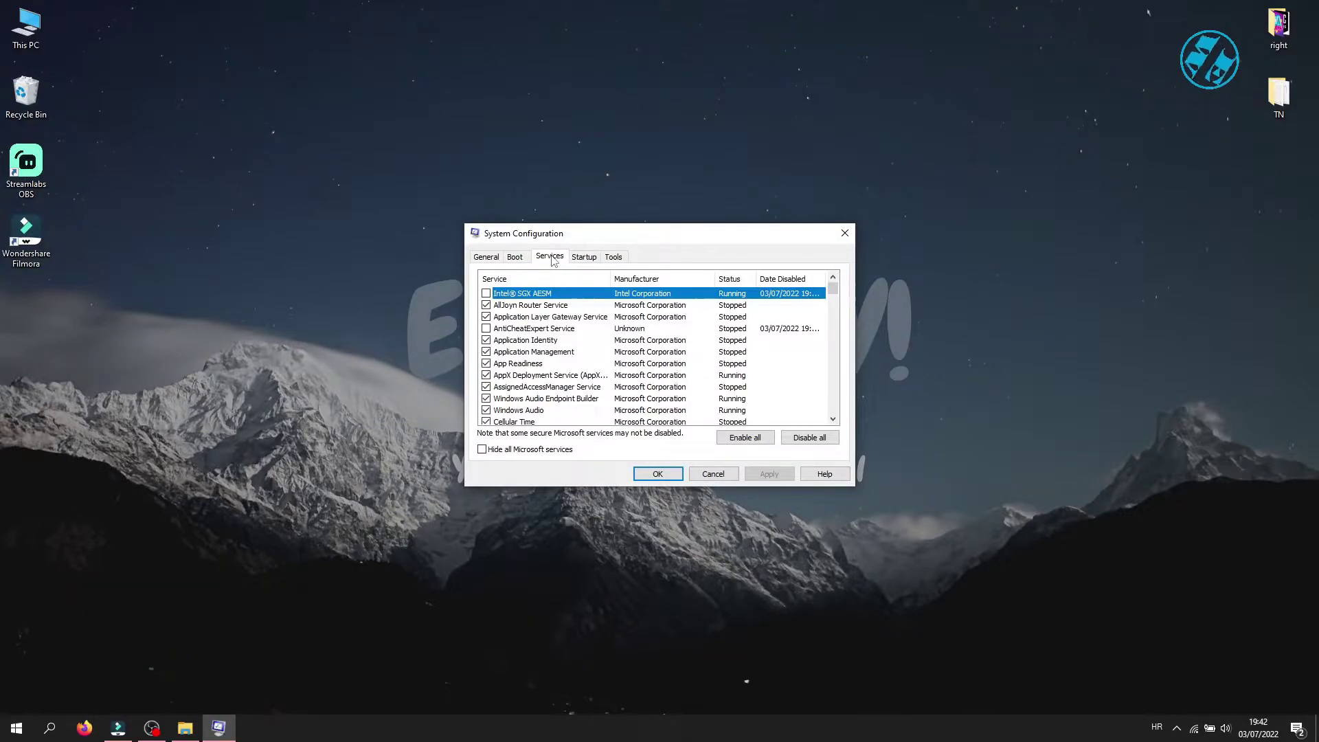
{"action": "left_click", "coordinate": [483, 449]}
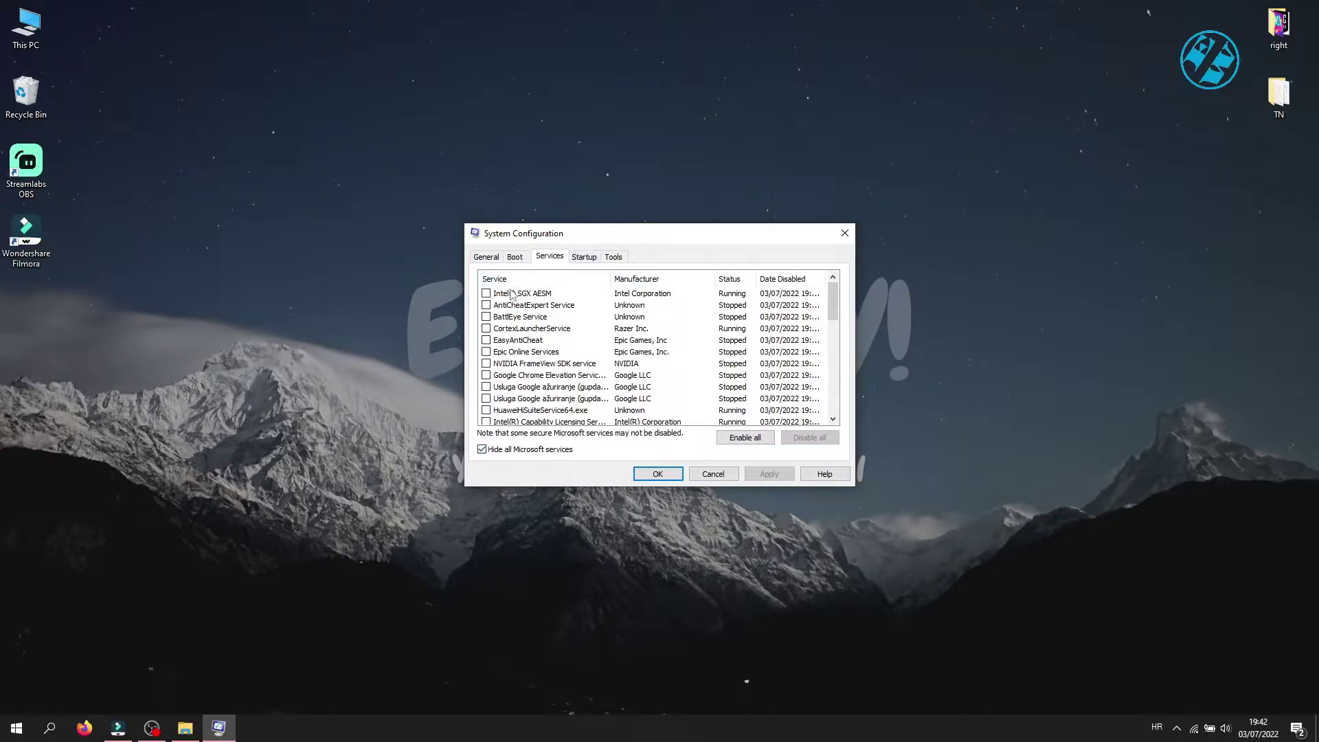
{"action": "left_click", "coordinate": [486, 294]}
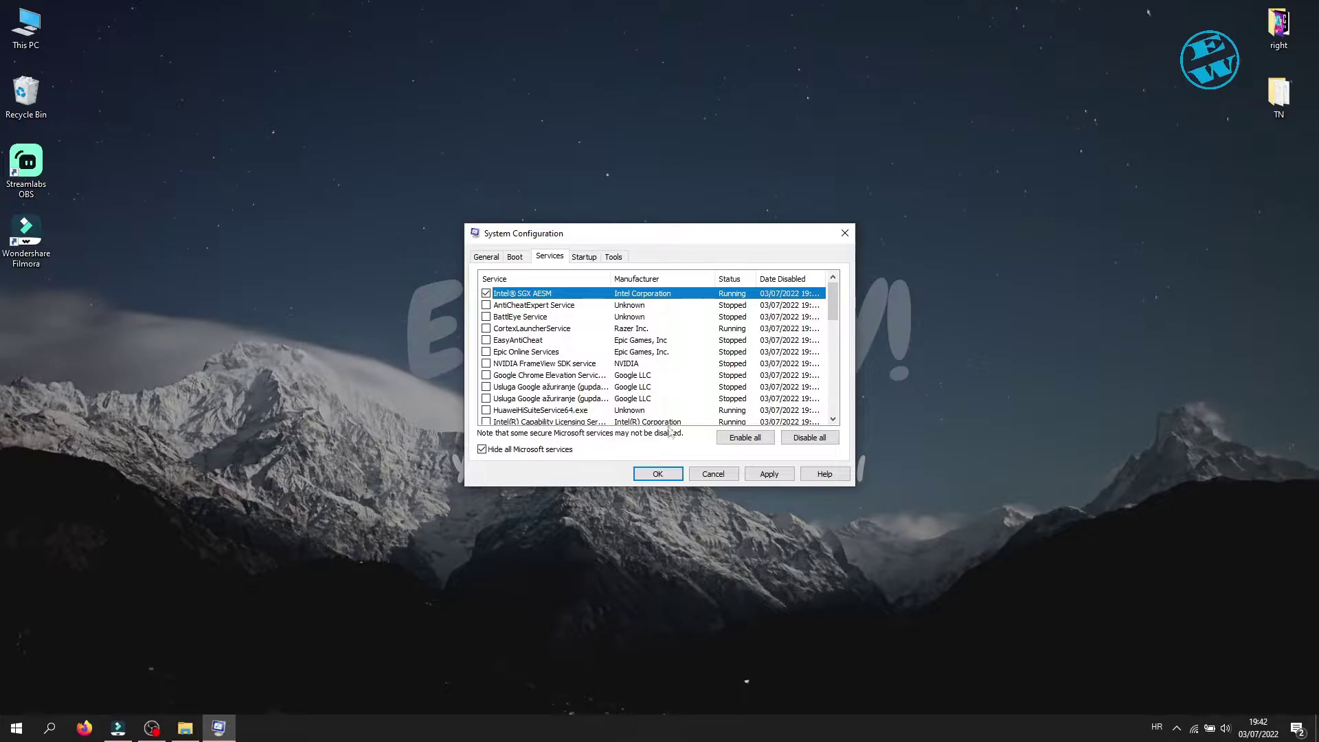
{"action": "left_click", "coordinate": [769, 474]}
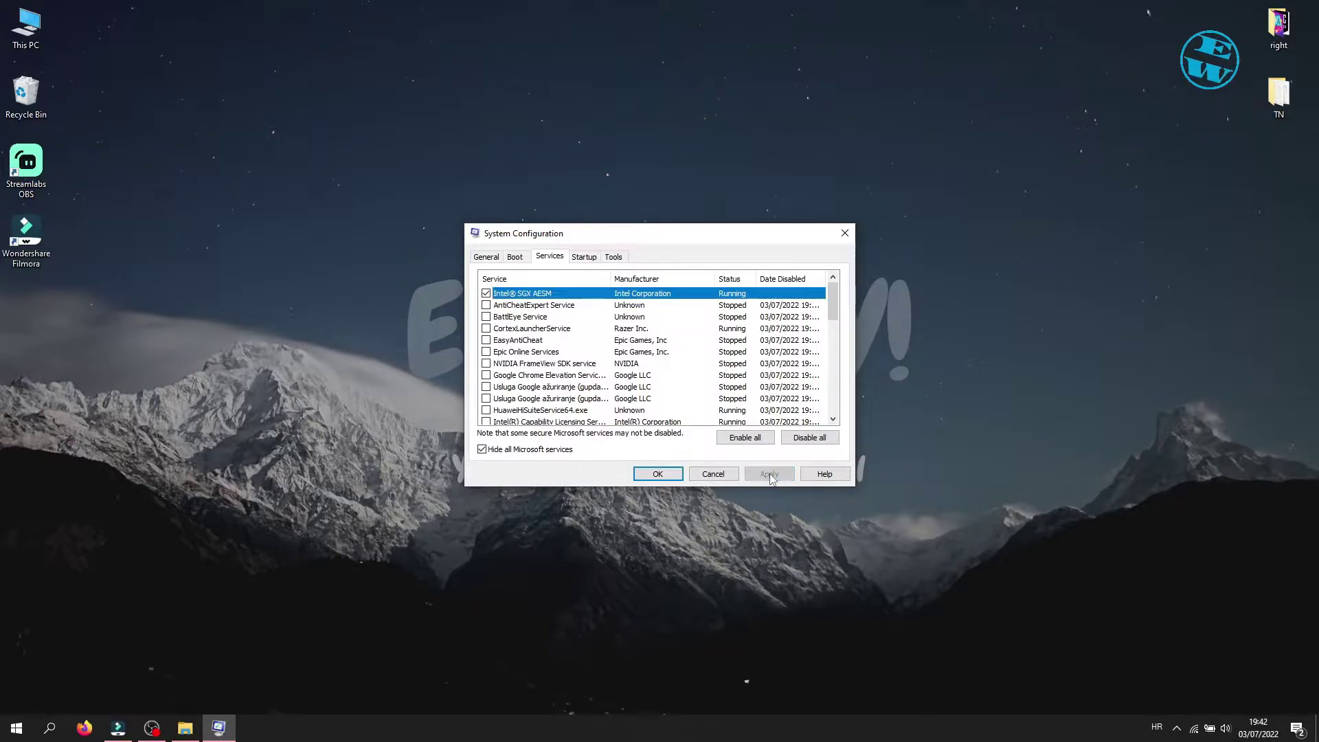
{"action": "left_click", "coordinate": [656, 474]}
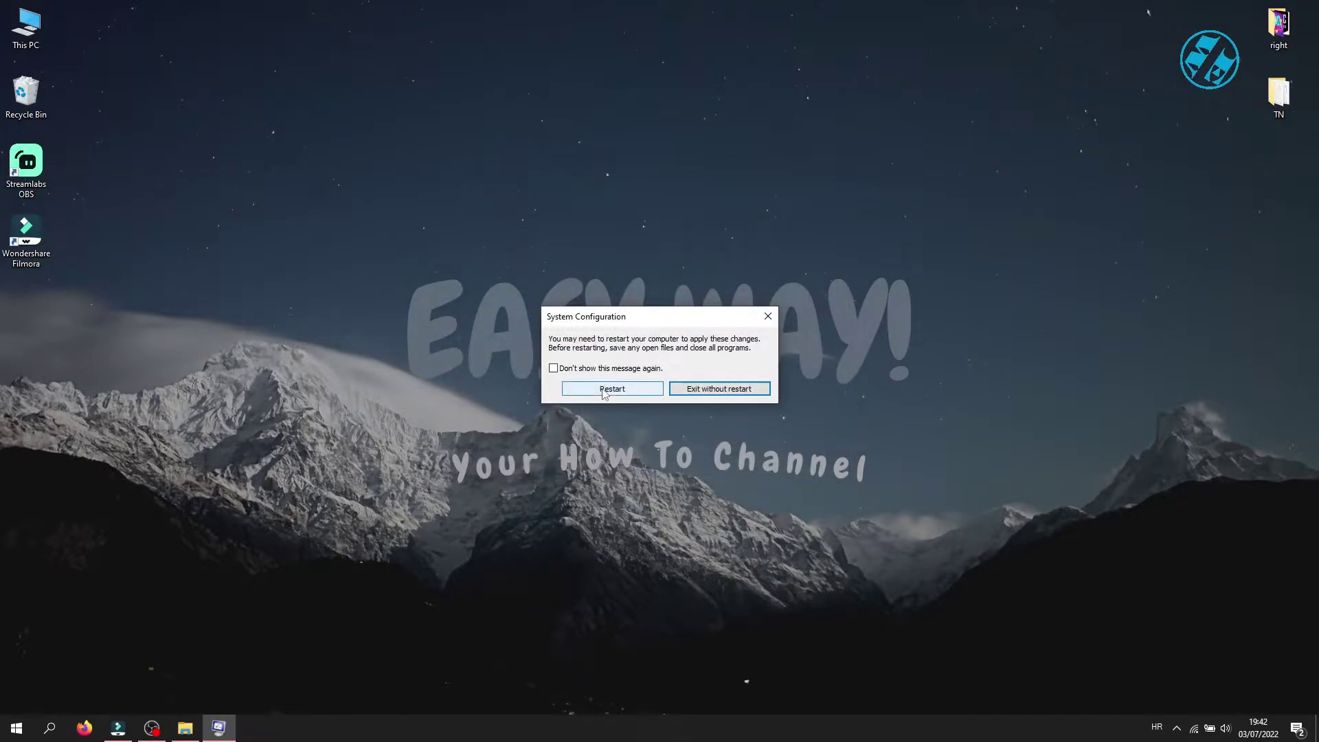
{"action": "left_click", "coordinate": [767, 316]}
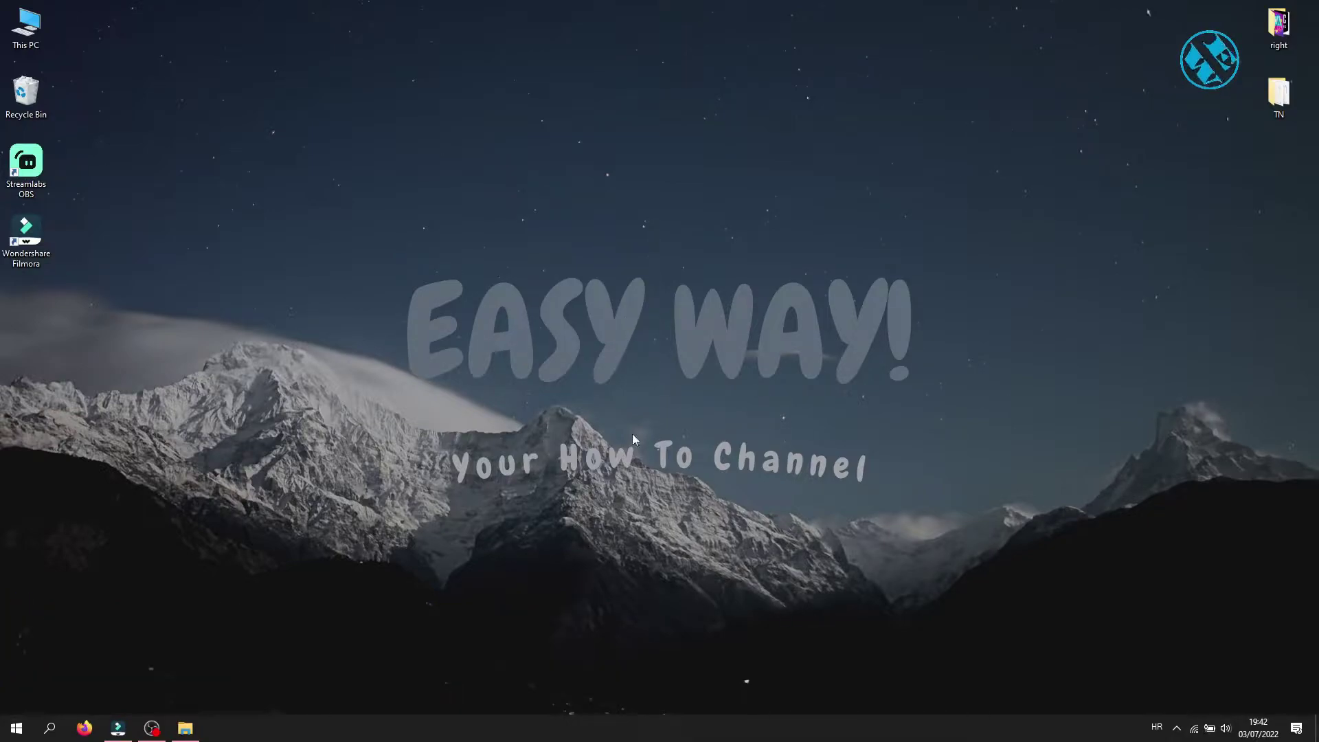
{"action": "left_click", "coordinate": [1178, 727]}
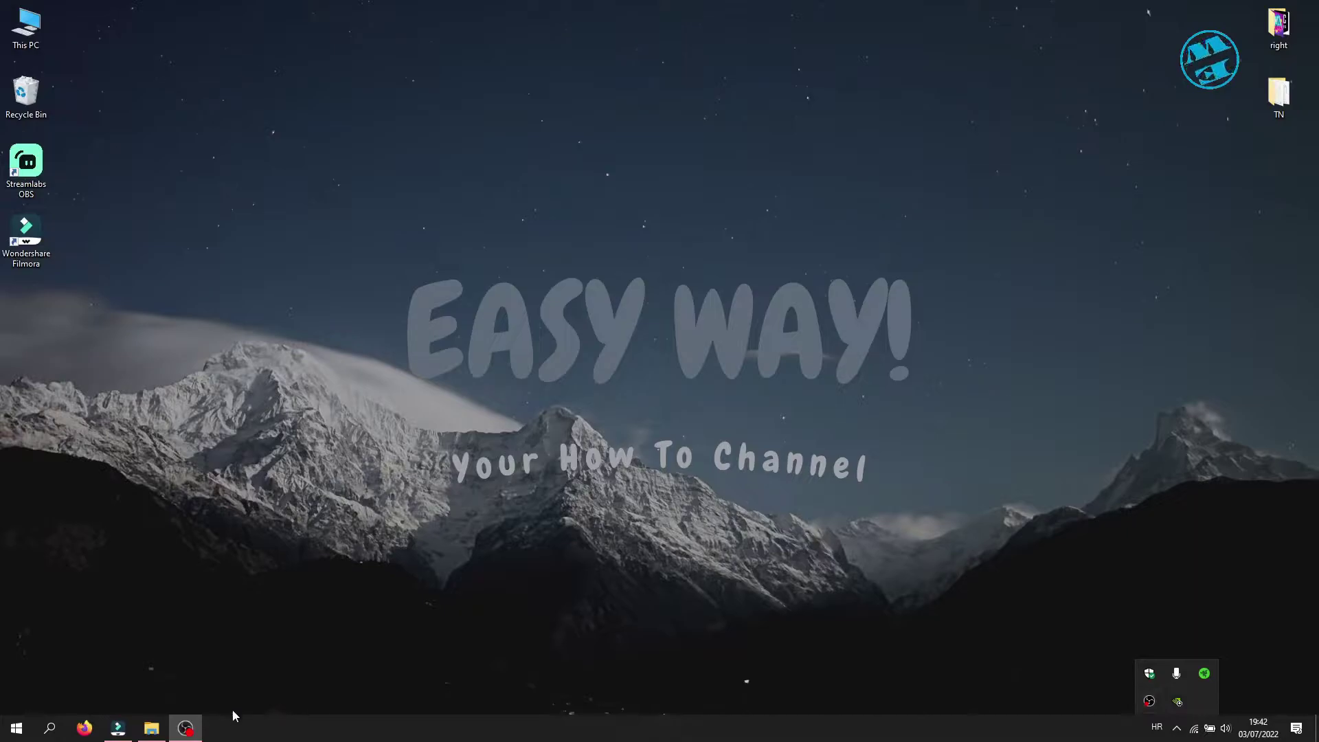
{"action": "left_click", "coordinate": [185, 728]}
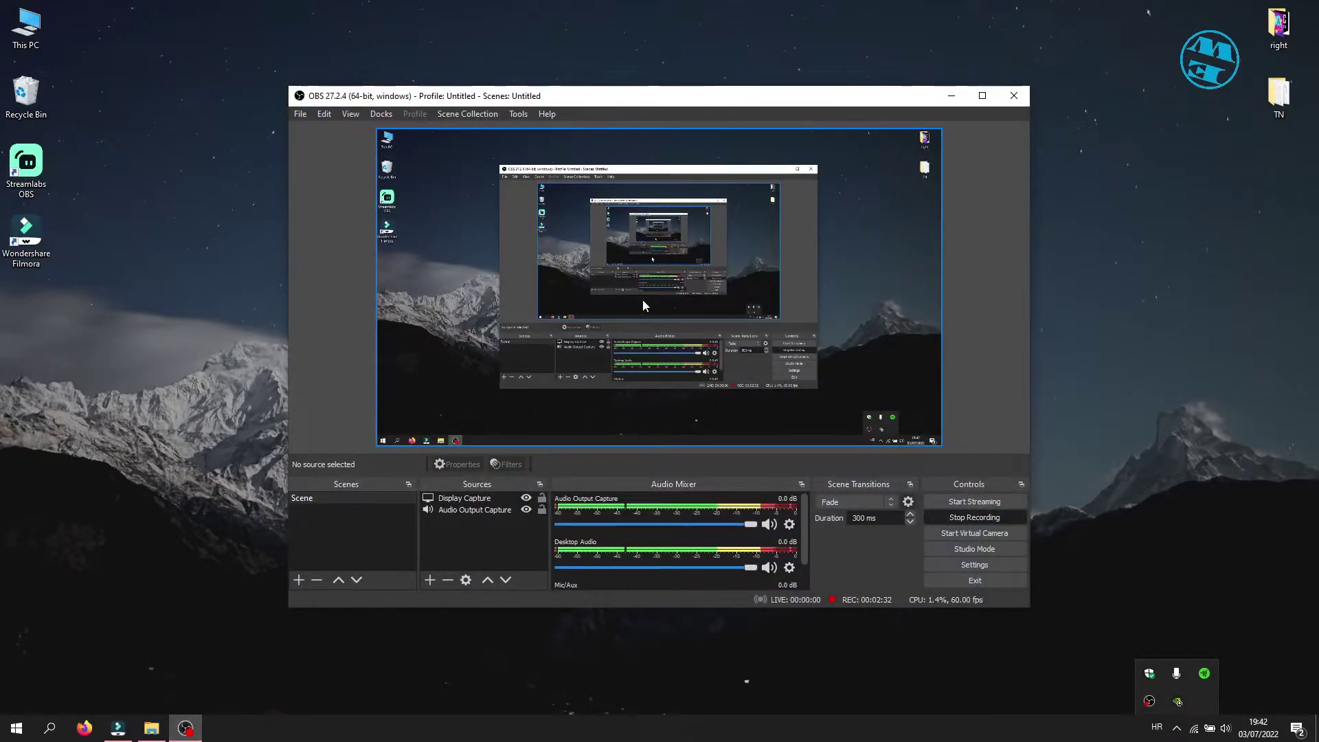
{"action": "left_click", "coordinate": [952, 96]}
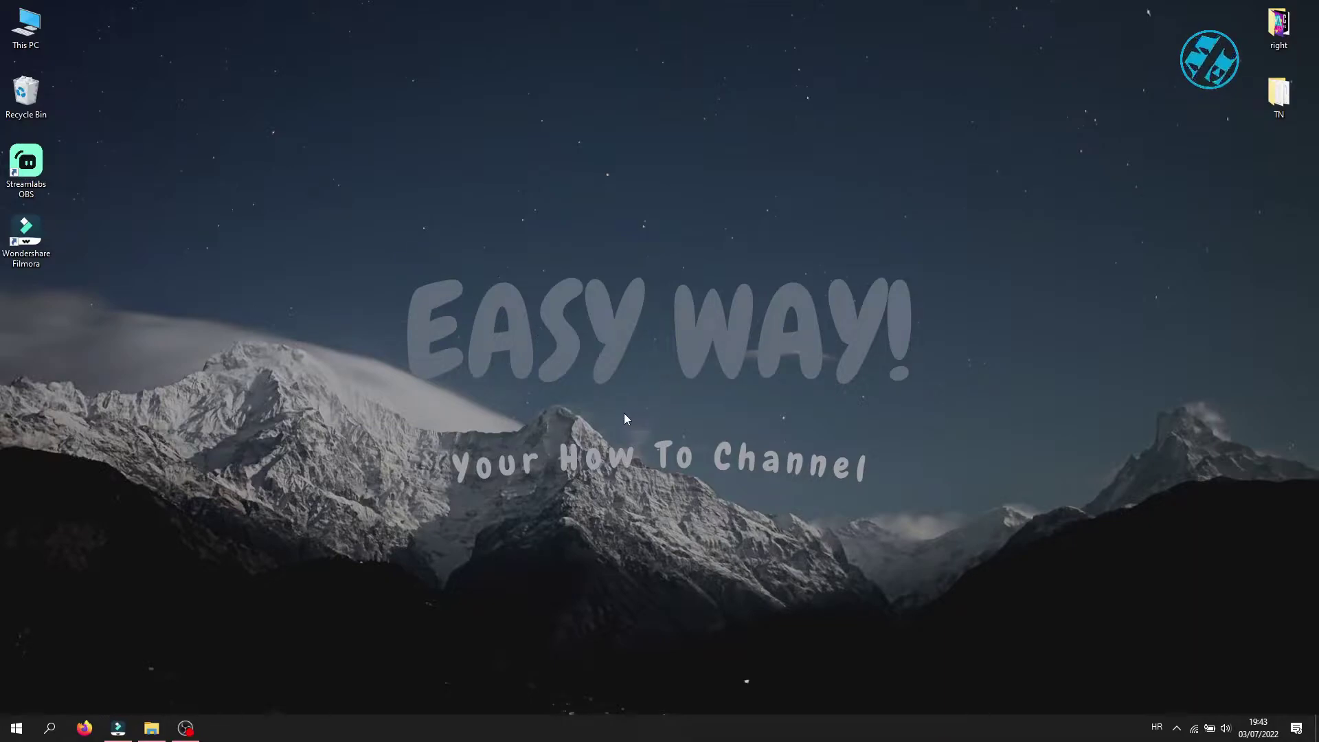
Go to the Windows Security page under Settings' Update & Security.
{"action": "left_click", "coordinate": [16, 728]}
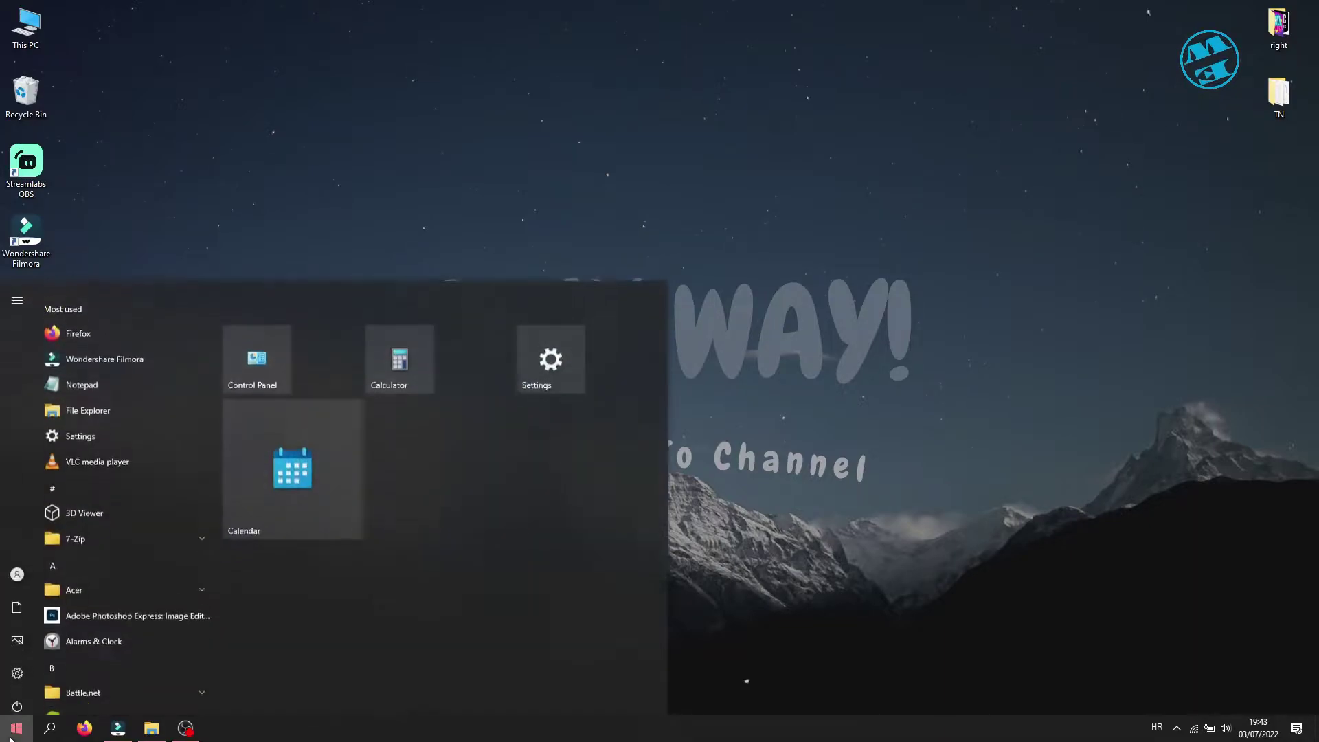
{"action": "left_click", "coordinate": [19, 666]}
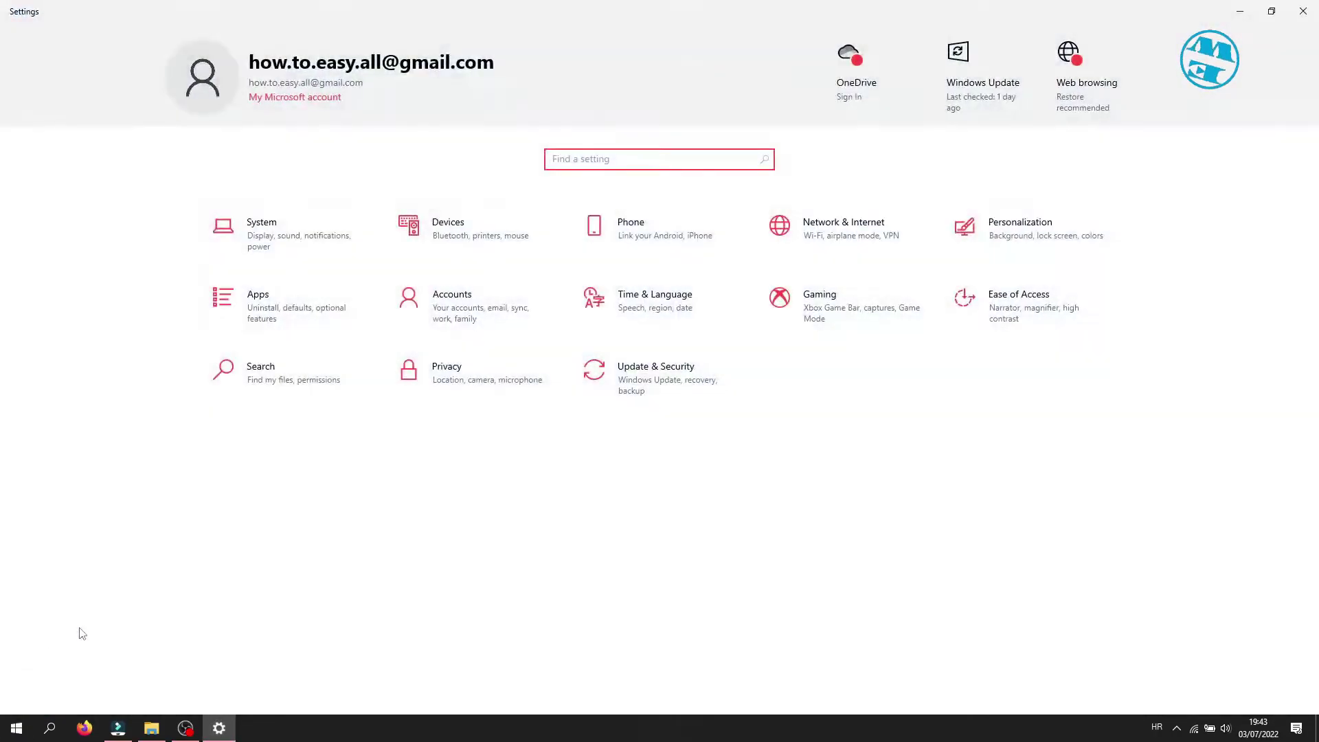
{"action": "left_click", "coordinate": [651, 379]}
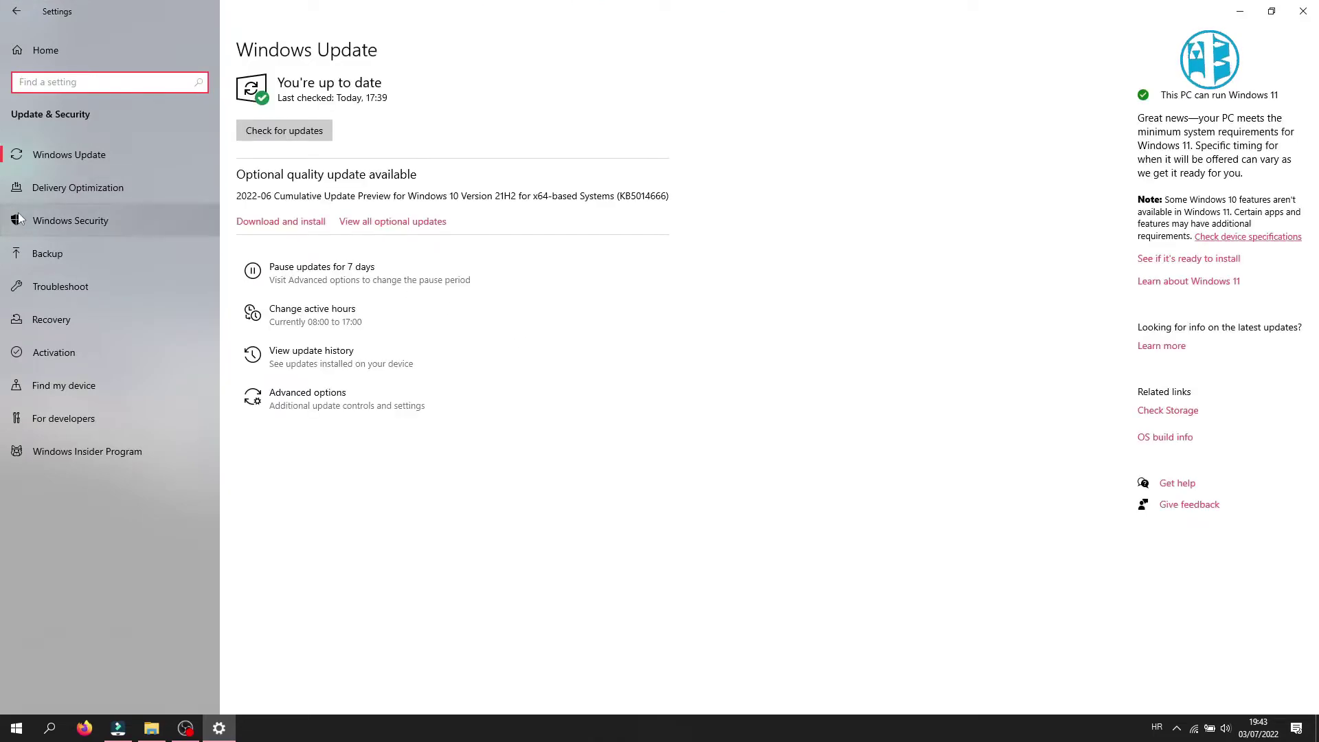
{"action": "left_click", "coordinate": [75, 219]}
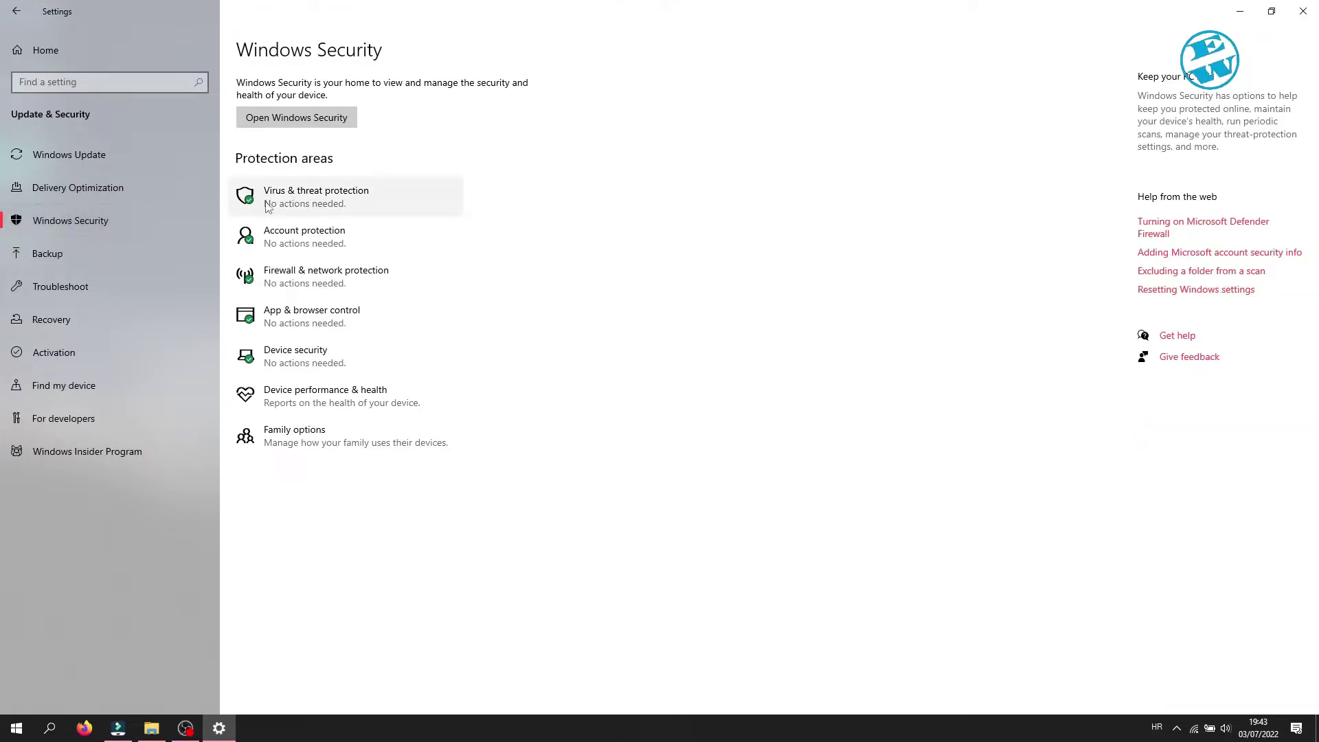
Switch Real-time protection off in Virus & threat protection settings and approve the prompt.
{"action": "left_click", "coordinate": [305, 197]}
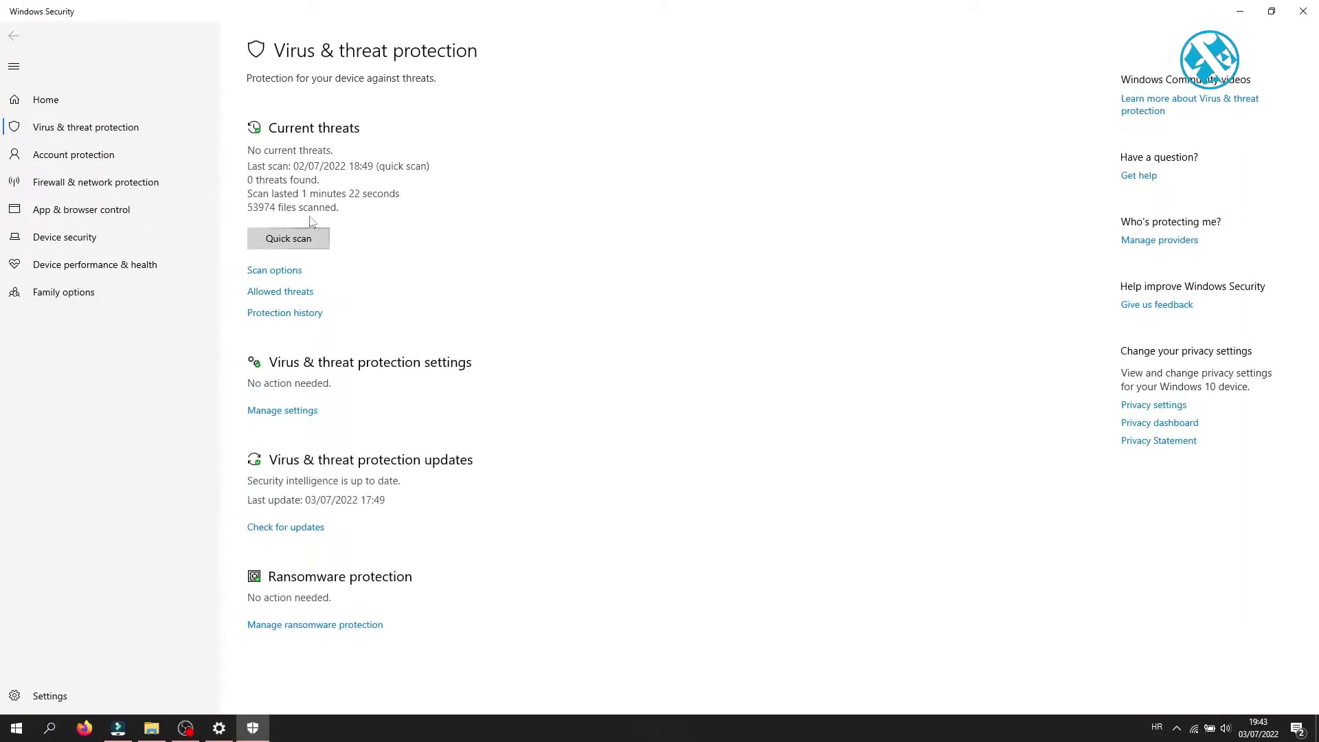
{"action": "left_click", "coordinate": [275, 412]}
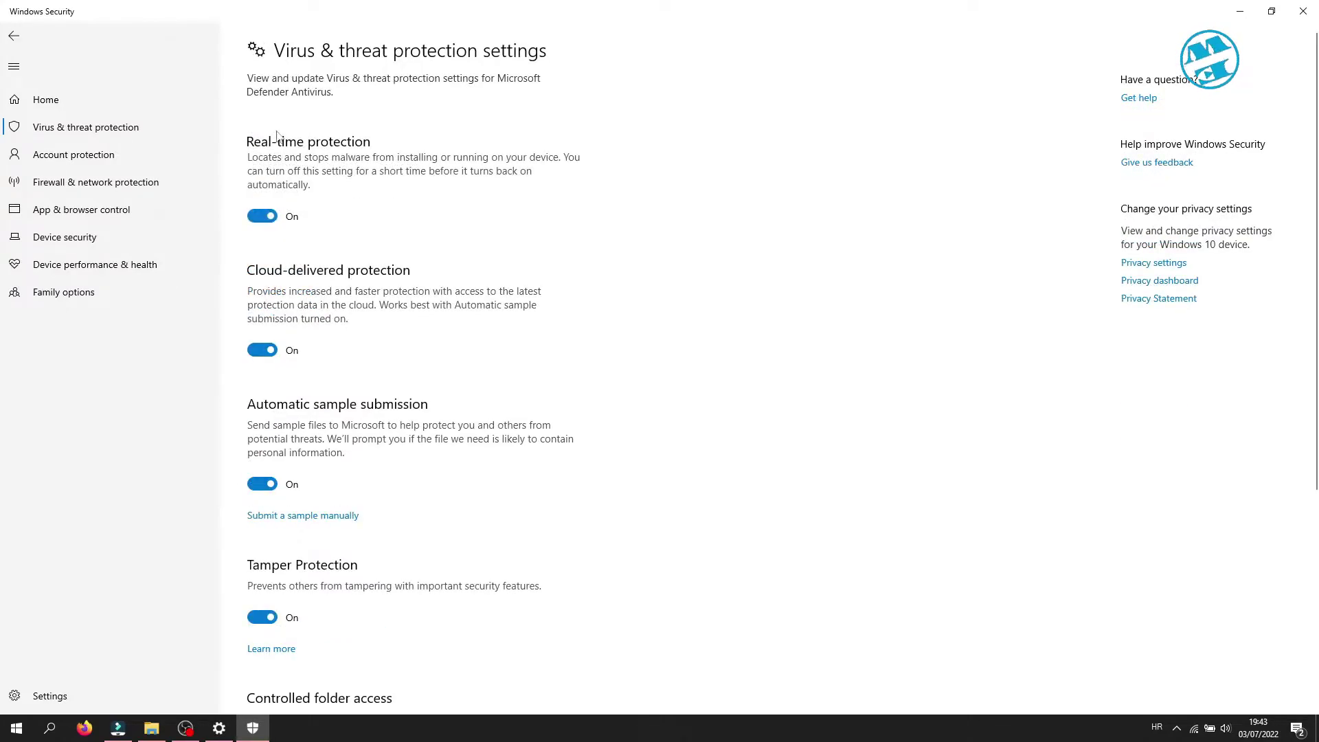
{"action": "left_click", "coordinate": [259, 217]}
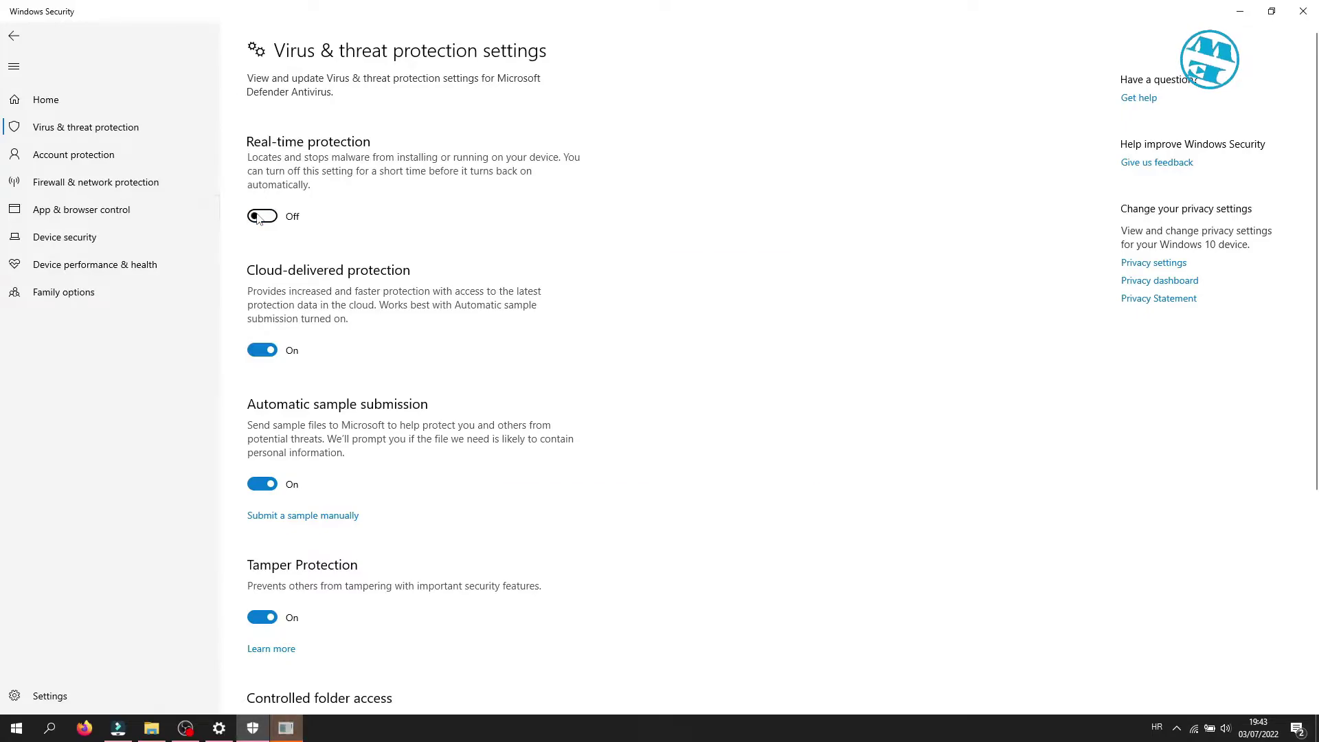
{"action": "left_click", "coordinate": [576, 451]}
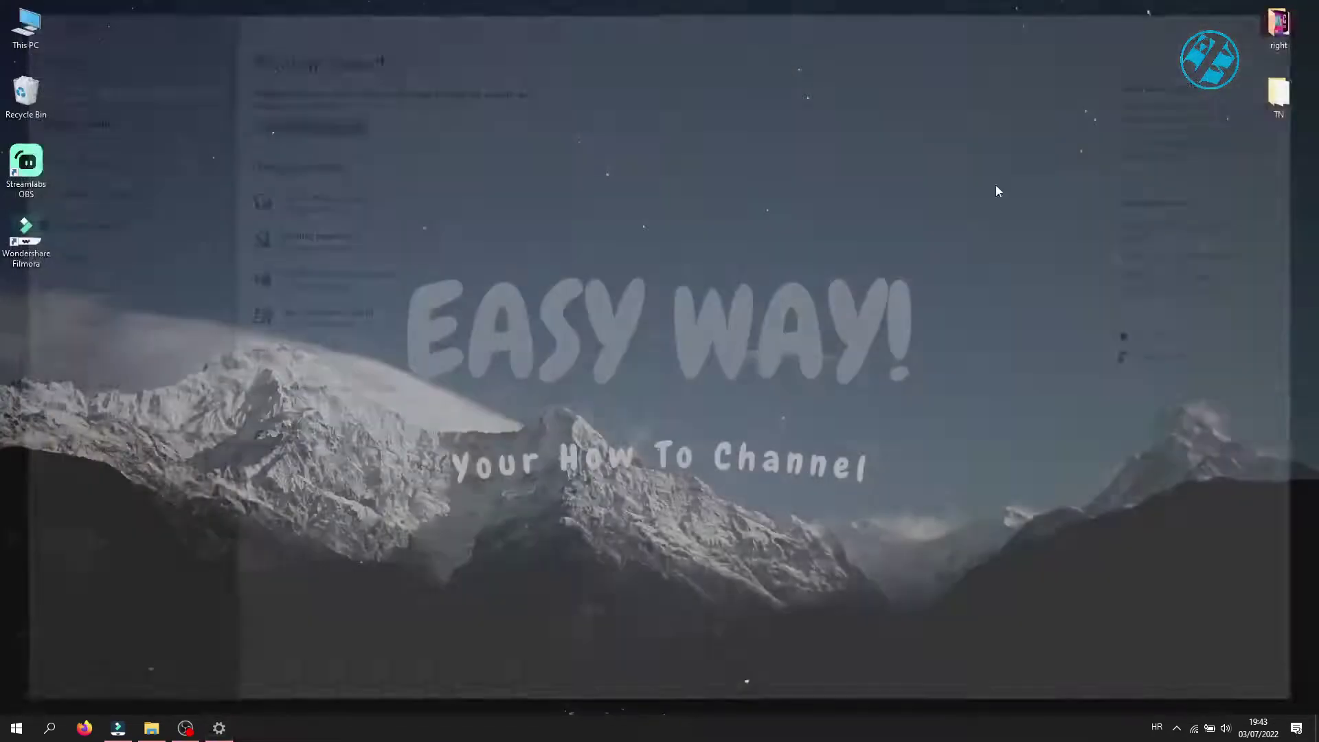
Find Control Panel by searching 'cont' and keep it in Large icons view.
{"action": "right_click", "coordinate": [16, 727]}
{"action": "left_click", "coordinate": [52, 651]}
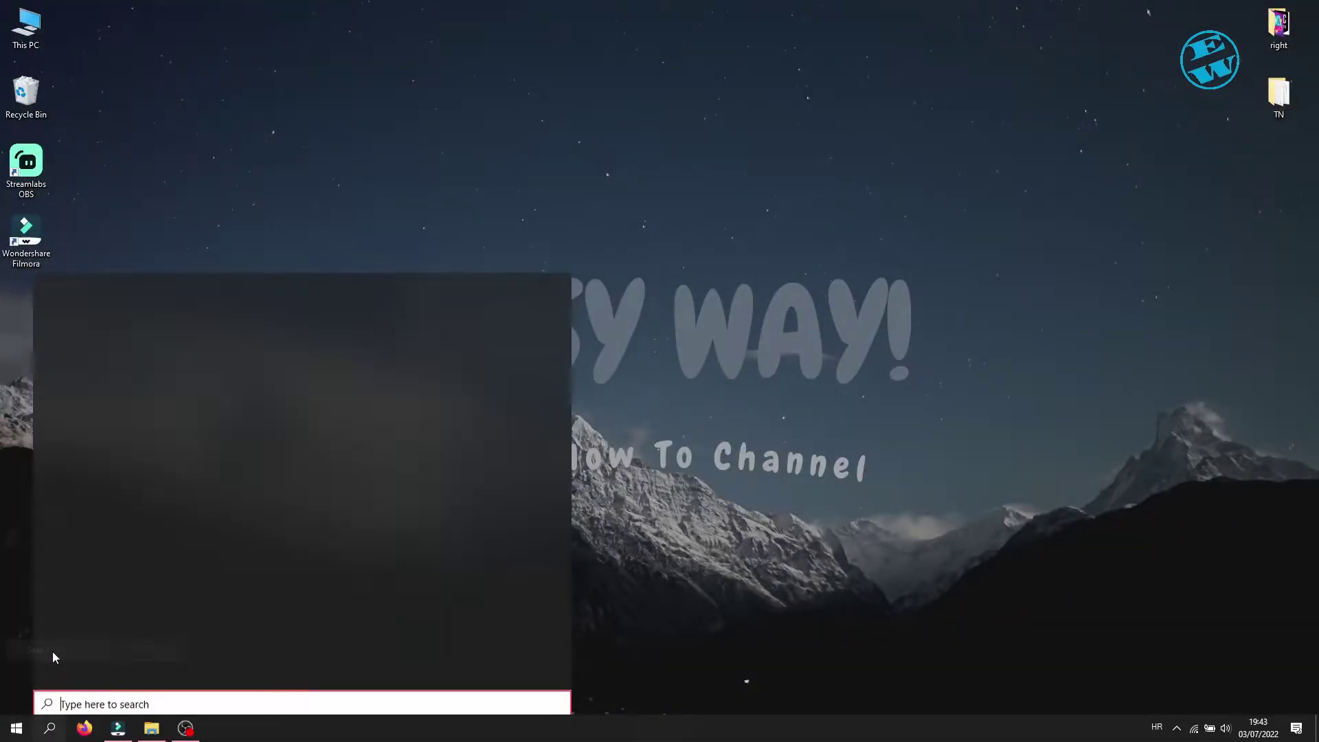
{"action": "type", "text": "con"}
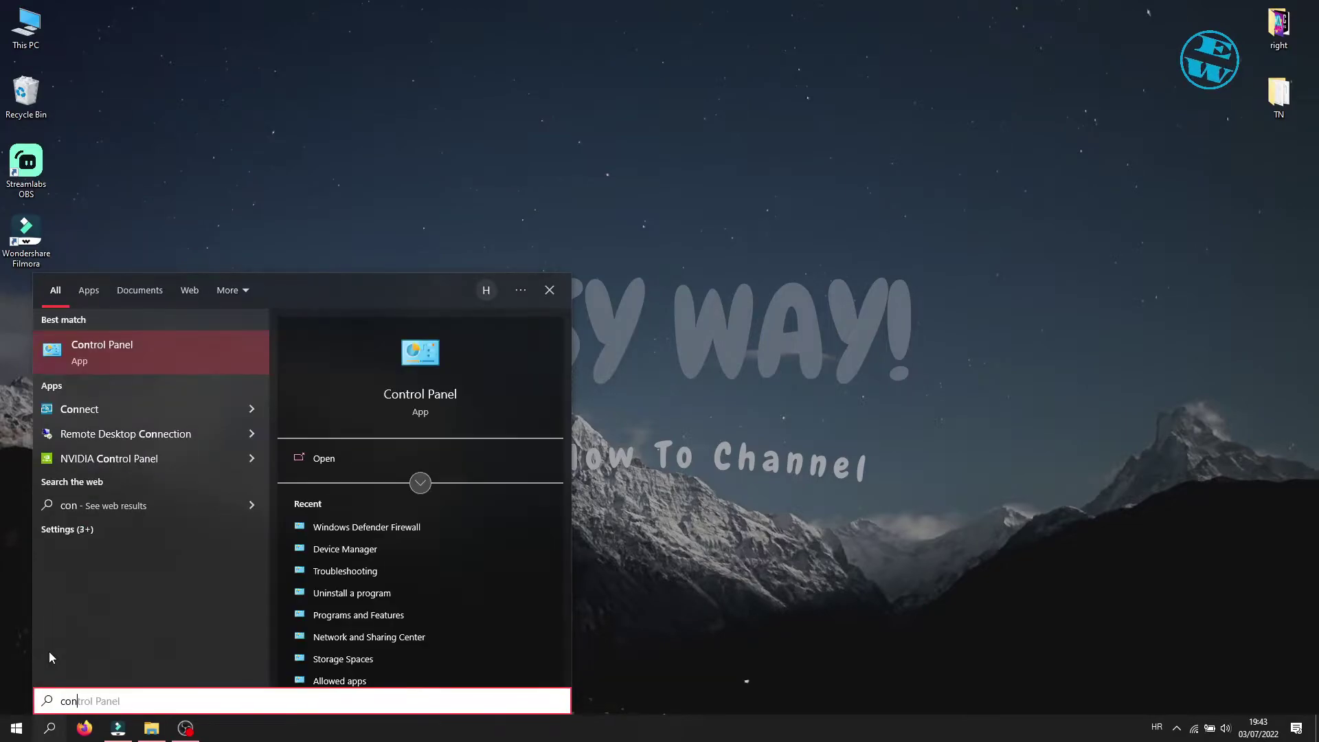
{"action": "type", "text": "t"}
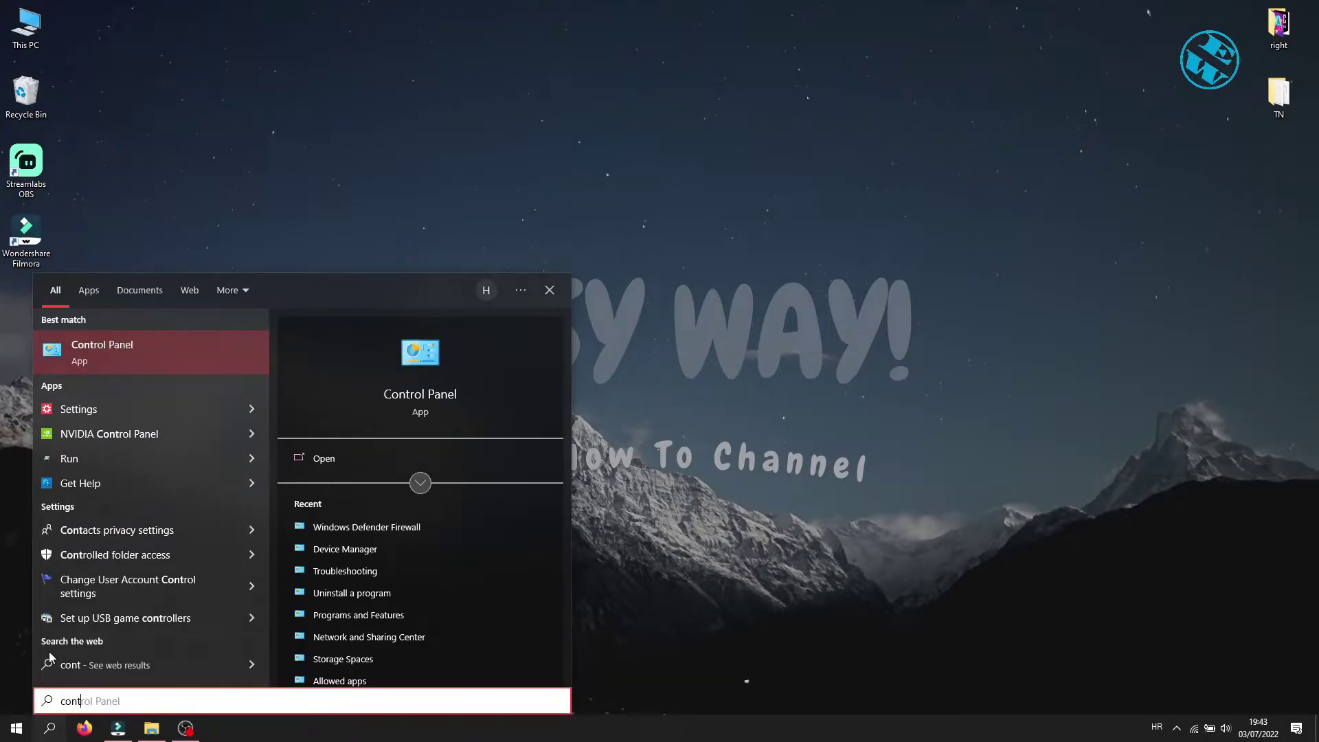
{"action": "left_click", "coordinate": [132, 354]}
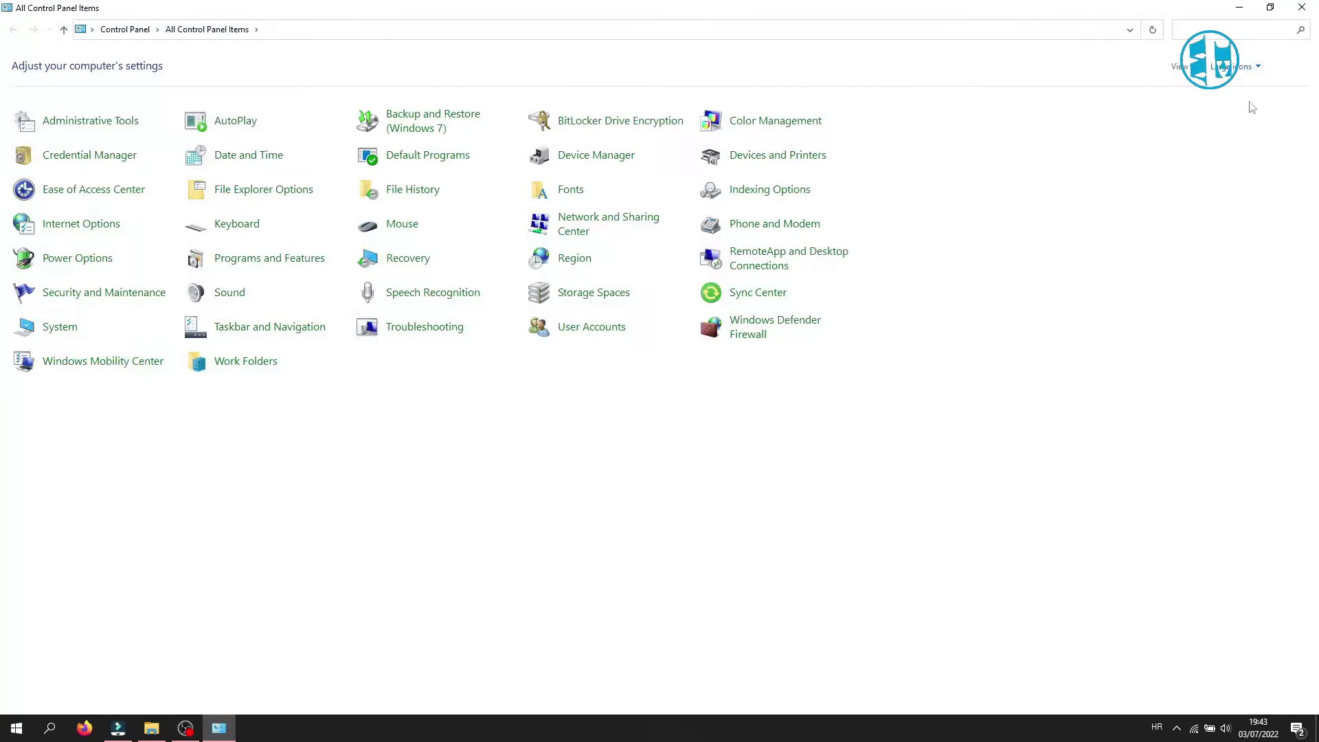
{"action": "left_click", "coordinate": [1257, 67]}
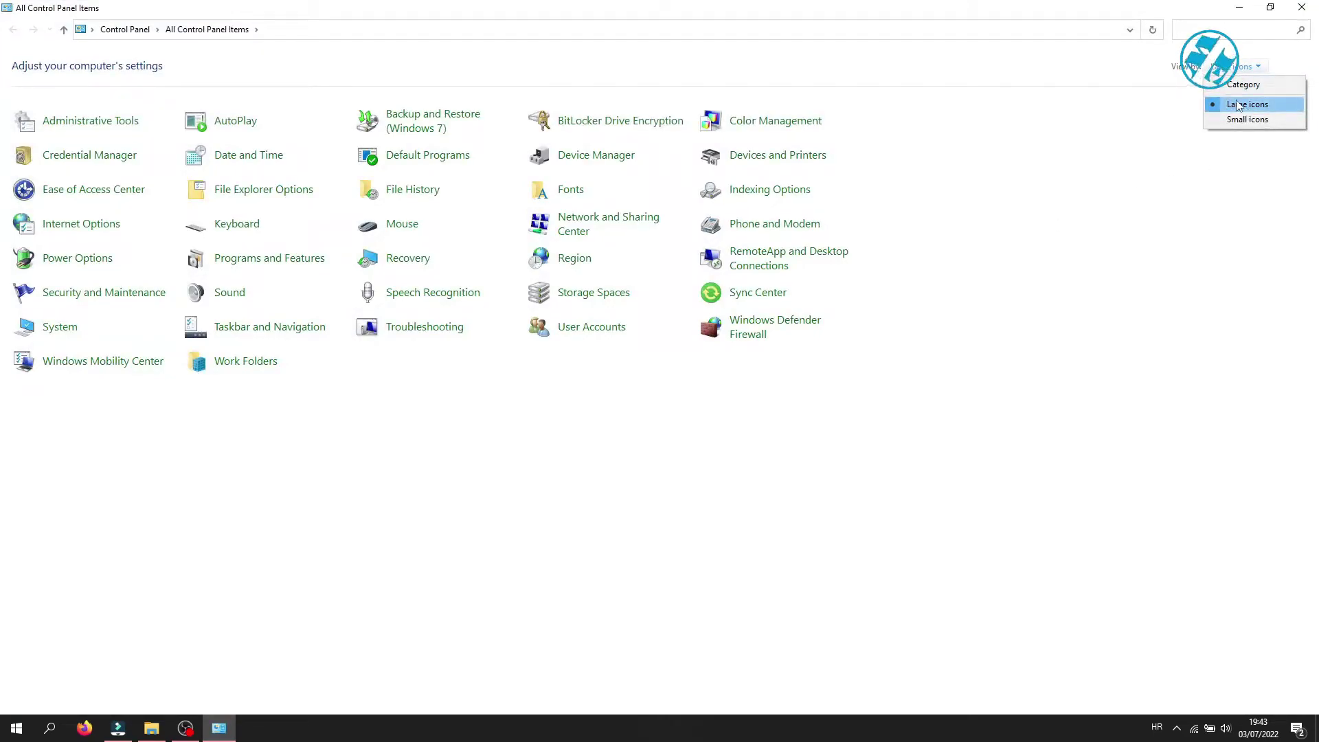
{"action": "left_click", "coordinate": [1024, 457]}
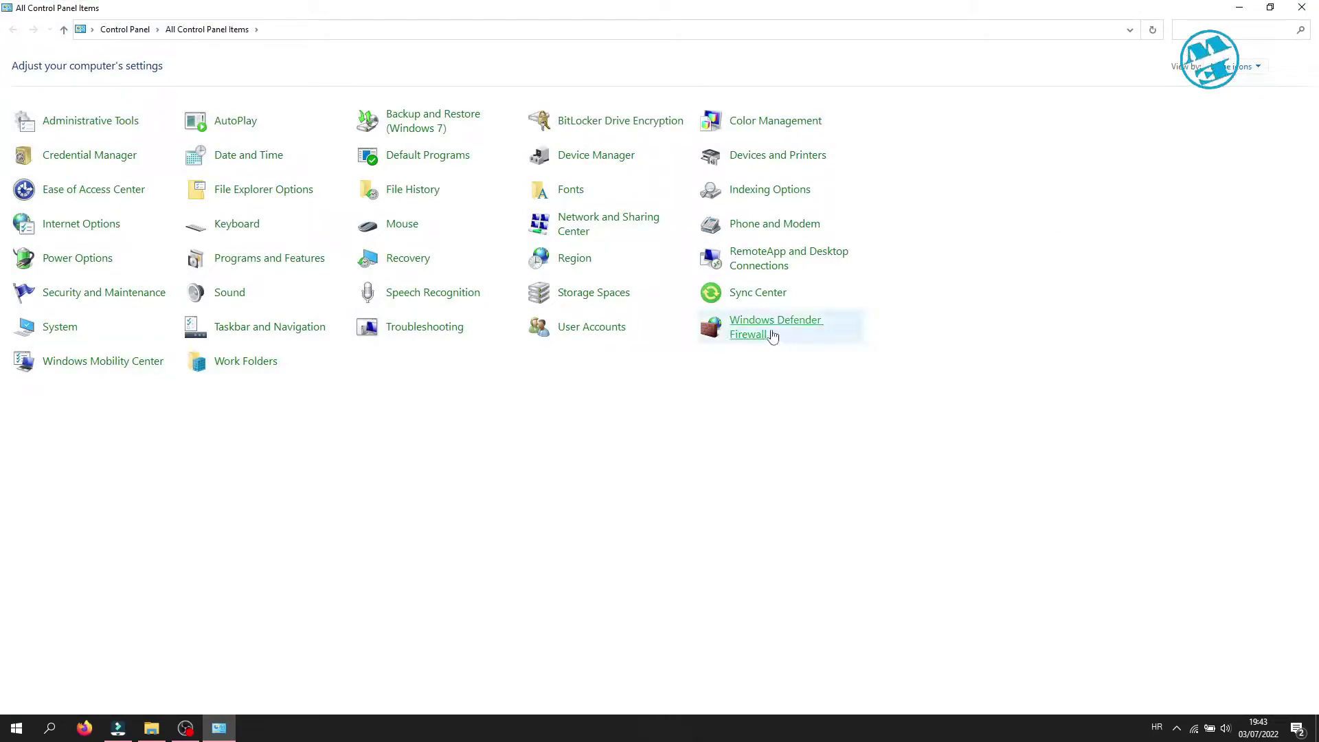
In Windows Defender Firewall on/off settings, leave private and public networks on and confirm.
{"action": "left_click", "coordinate": [745, 326]}
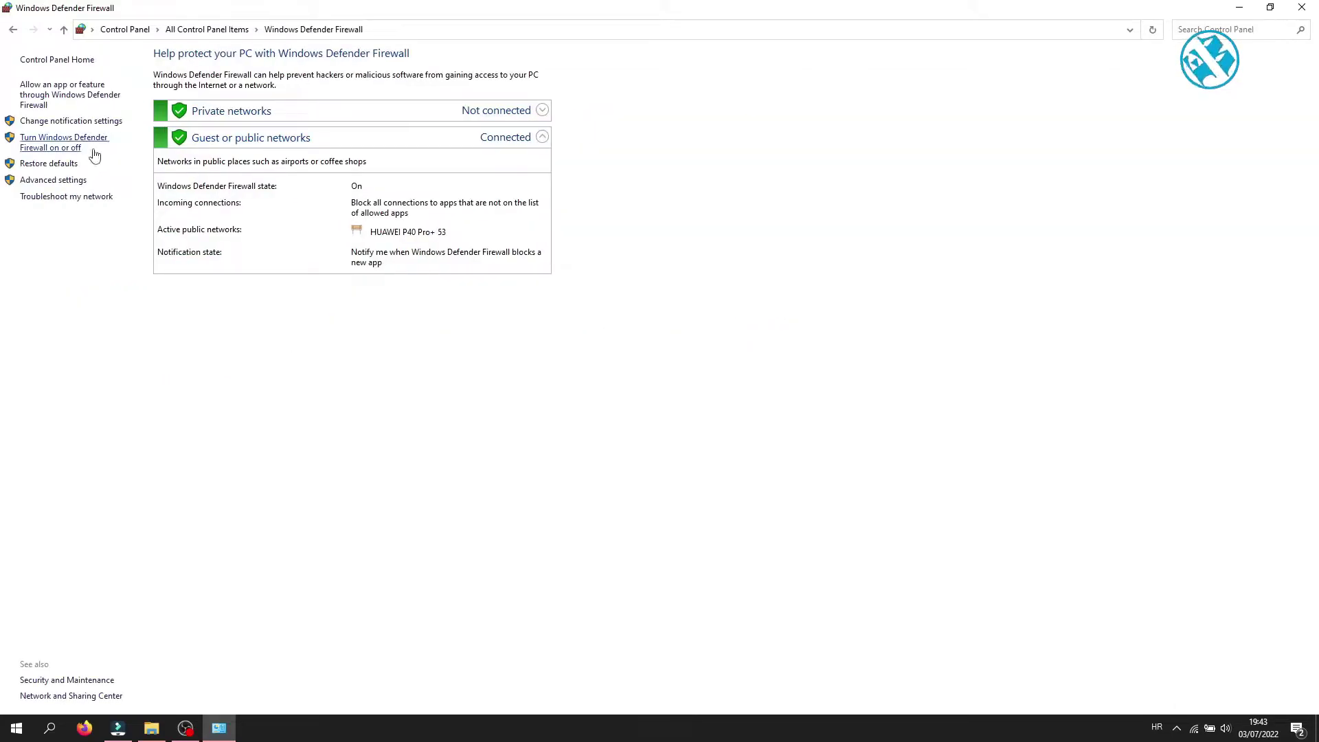
{"action": "left_click", "coordinate": [57, 144]}
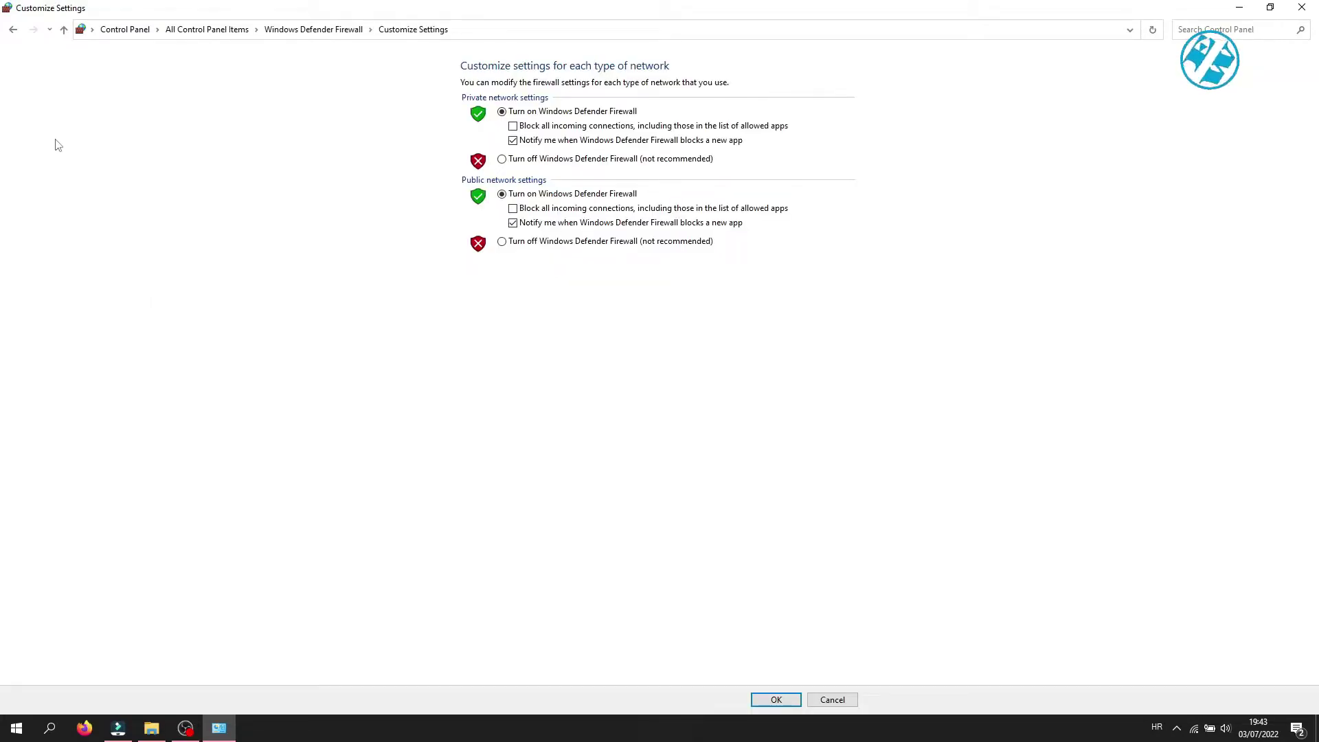
{"action": "left_click", "coordinate": [503, 160]}
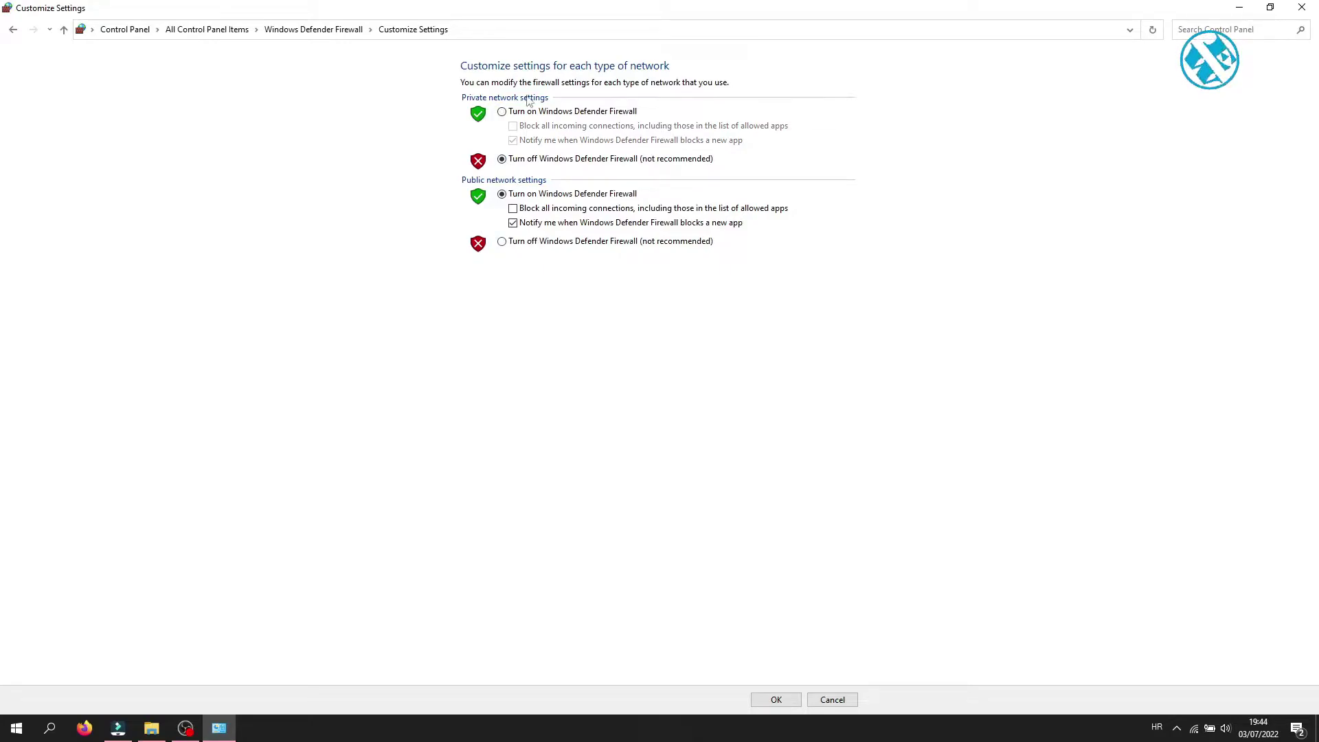
{"action": "left_click", "coordinate": [502, 242]}
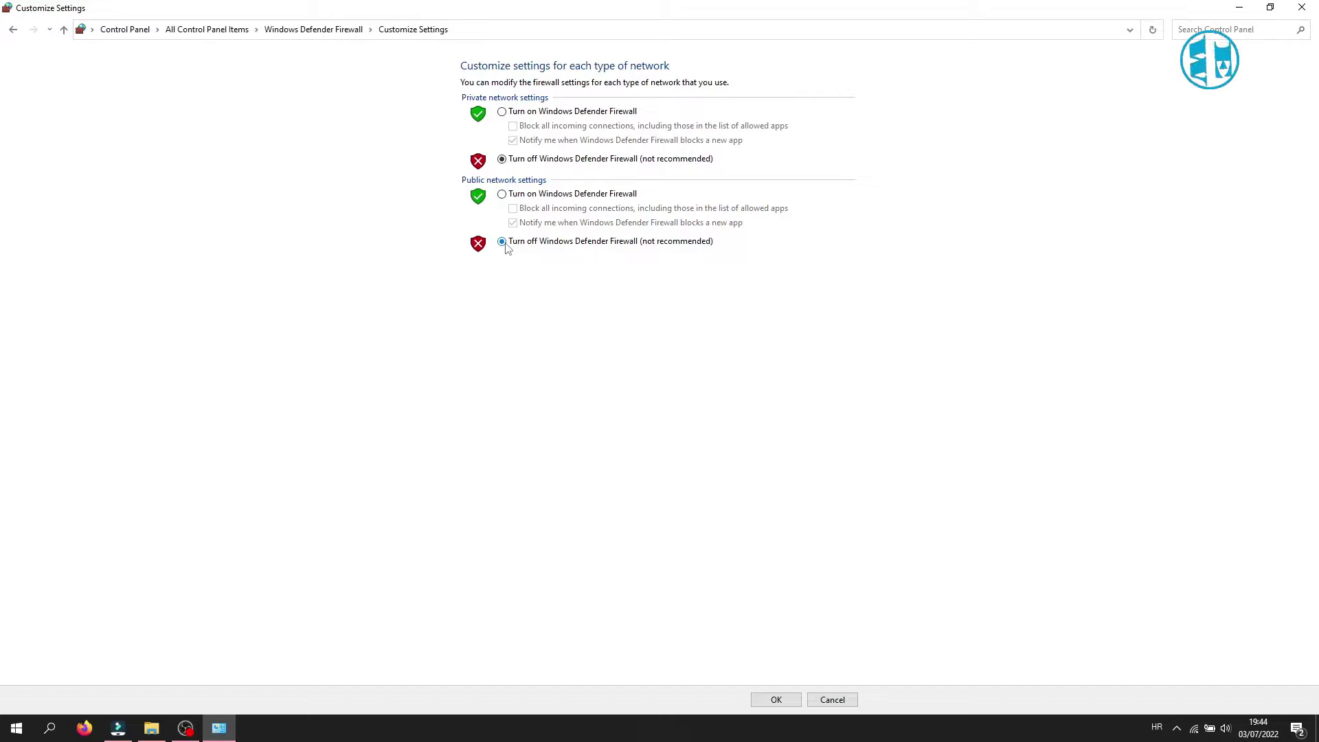
{"action": "left_click", "coordinate": [502, 195]}
{"action": "left_click", "coordinate": [503, 112]}
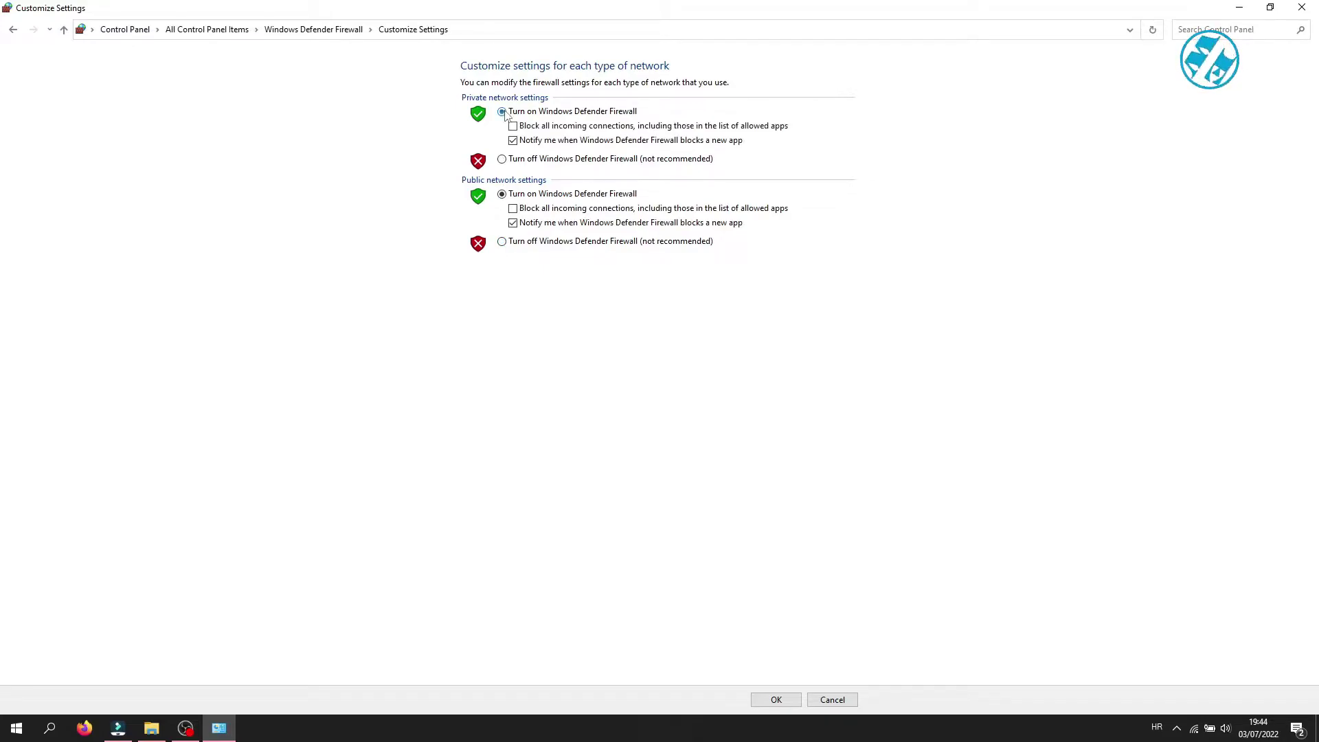
{"action": "left_click", "coordinate": [775, 700]}
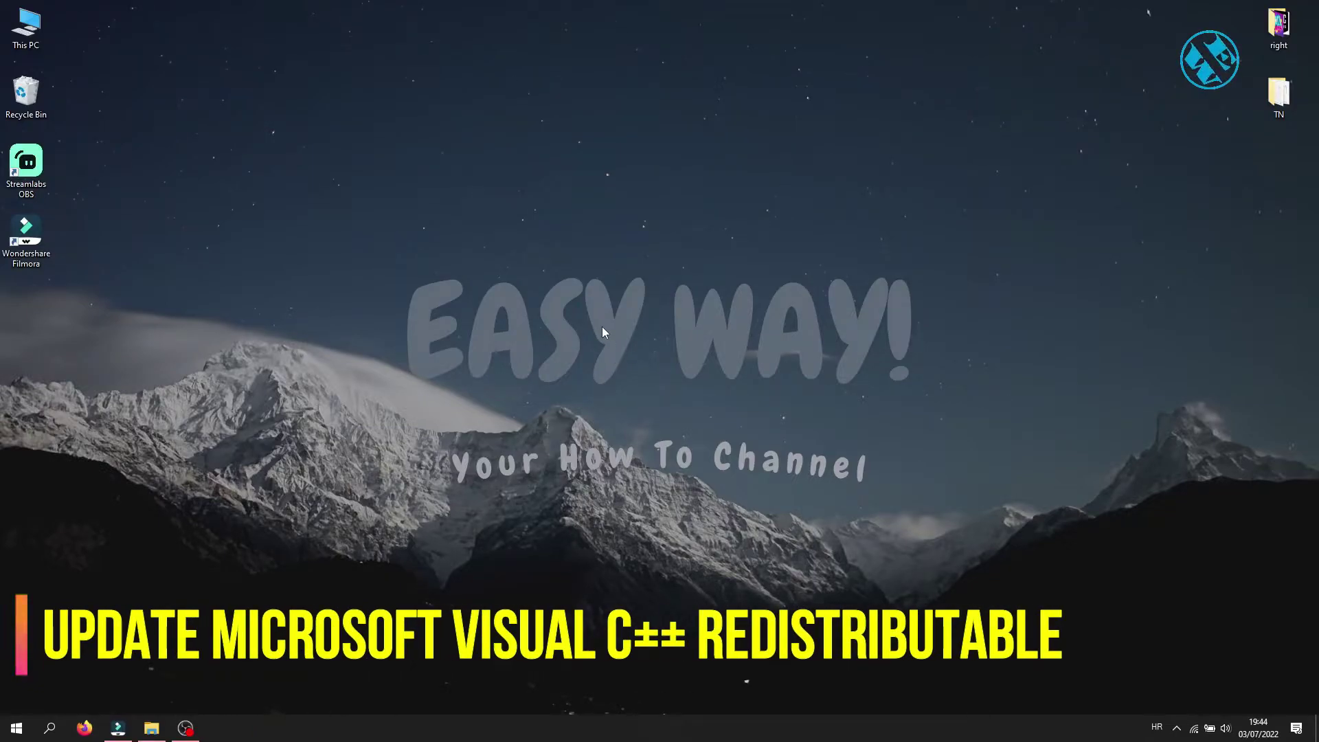
Browse C:\Program Files (x86)\Steam\steamapps\common\Steamworks Shared\_CommonRedist\vcredist\2010.
{"action": "double_click", "coordinate": [34, 23]}
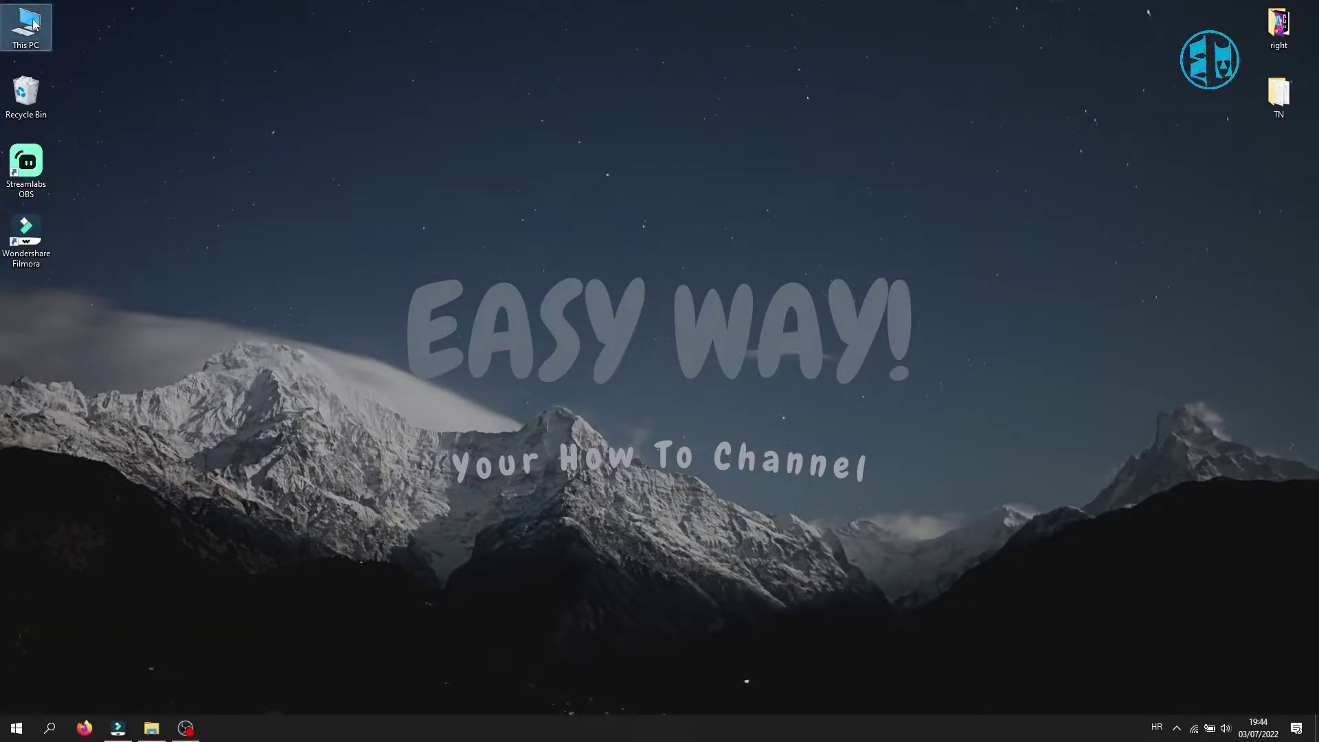
{"action": "double_click", "coordinate": [221, 213]}
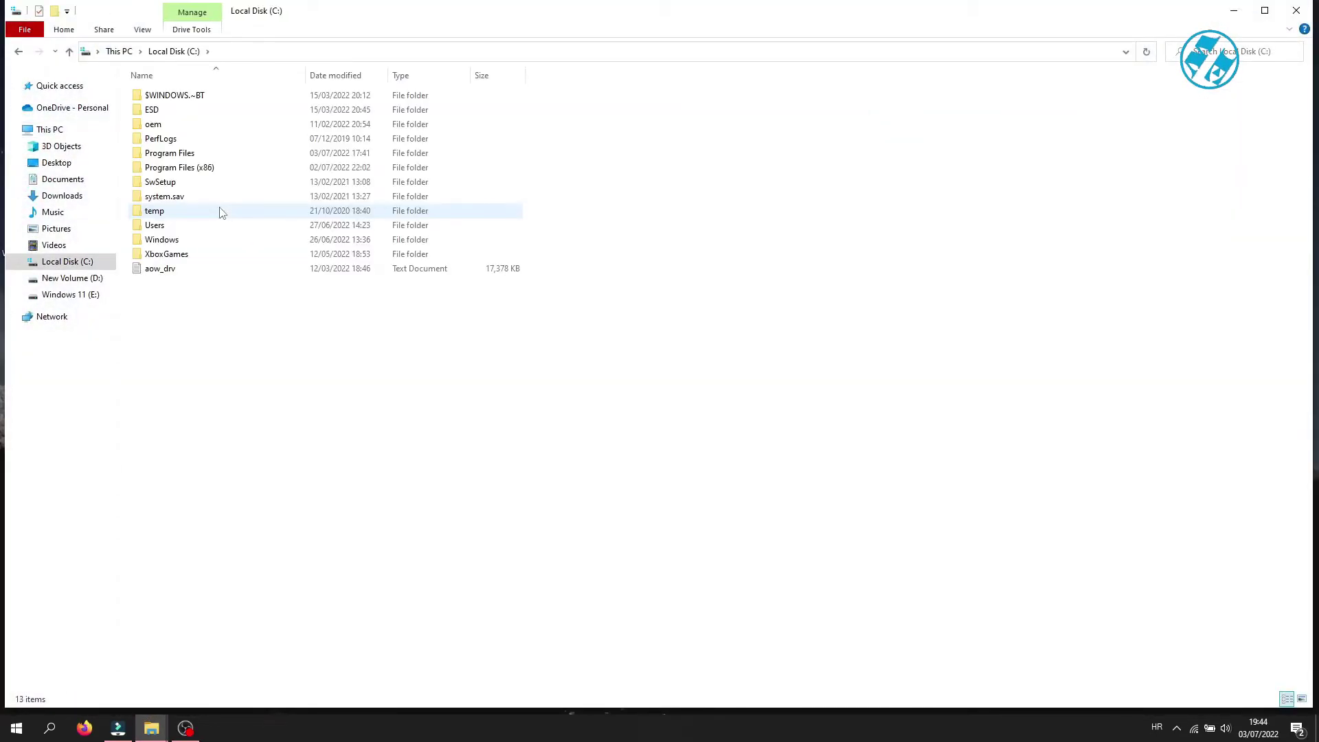
{"action": "double_click", "coordinate": [190, 168]}
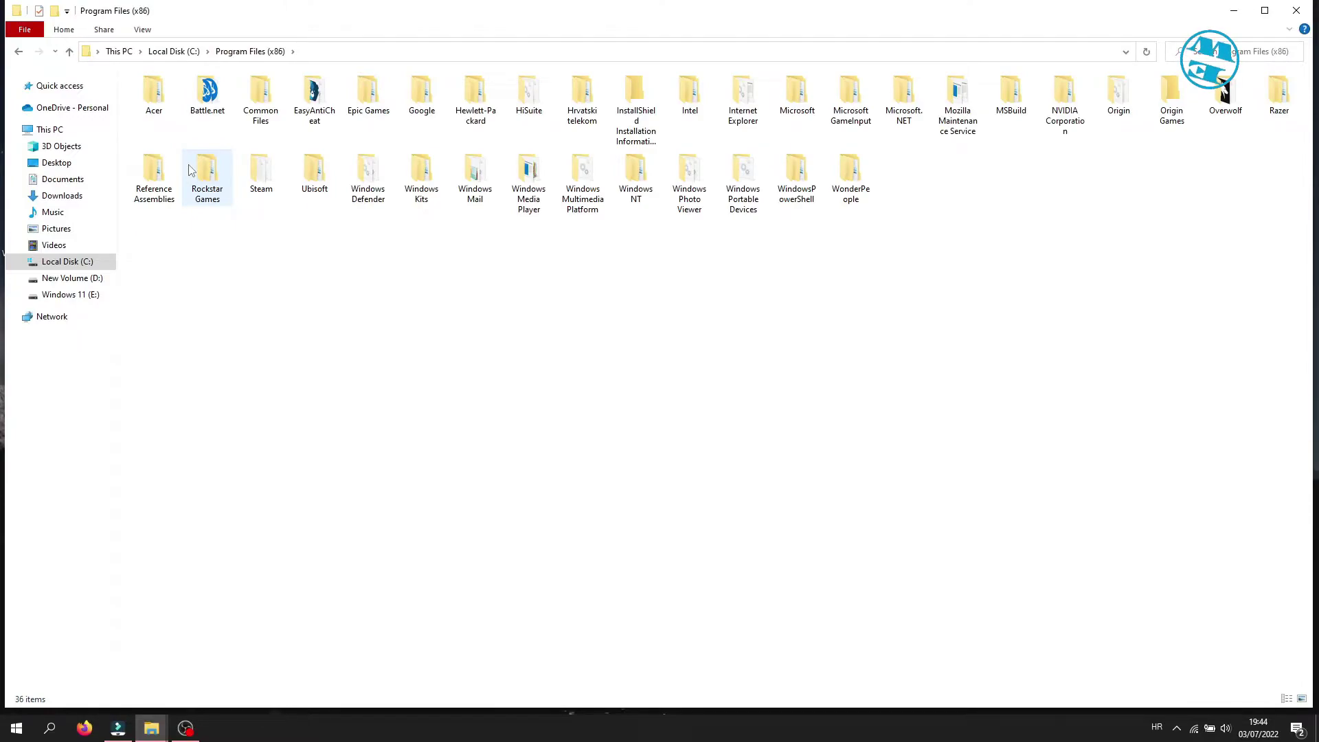
{"action": "double_click", "coordinate": [248, 171]}
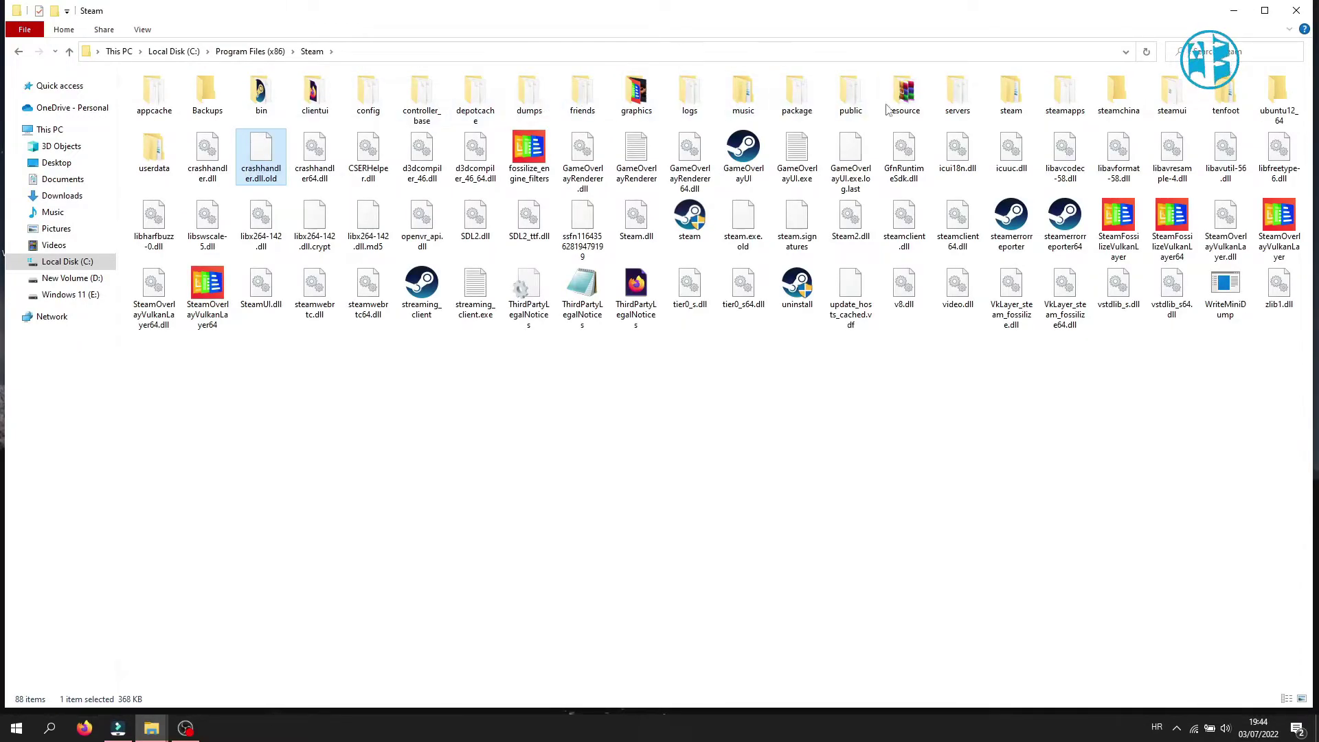
{"action": "left_click", "coordinate": [1075, 100]}
{"action": "double_click", "coordinate": [1075, 100]}
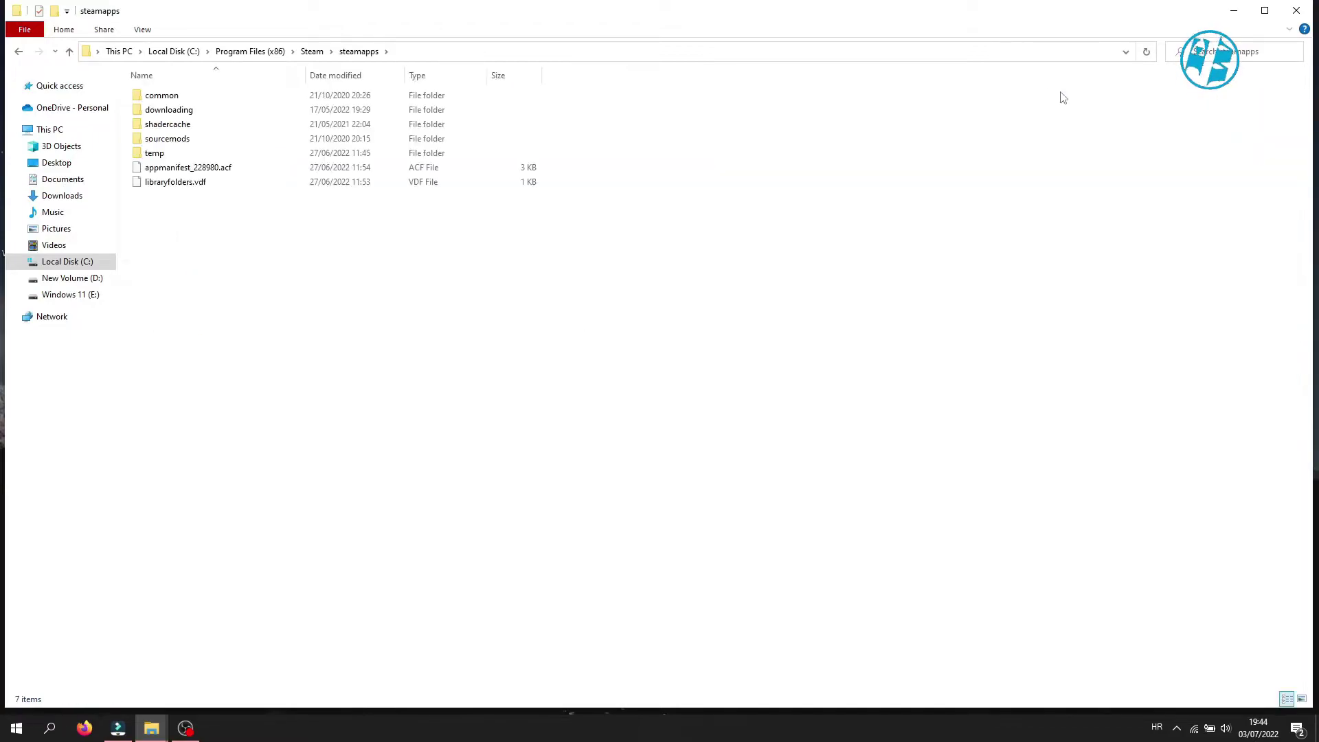
{"action": "double_click", "coordinate": [173, 97]}
{"action": "double_click", "coordinate": [173, 96]}
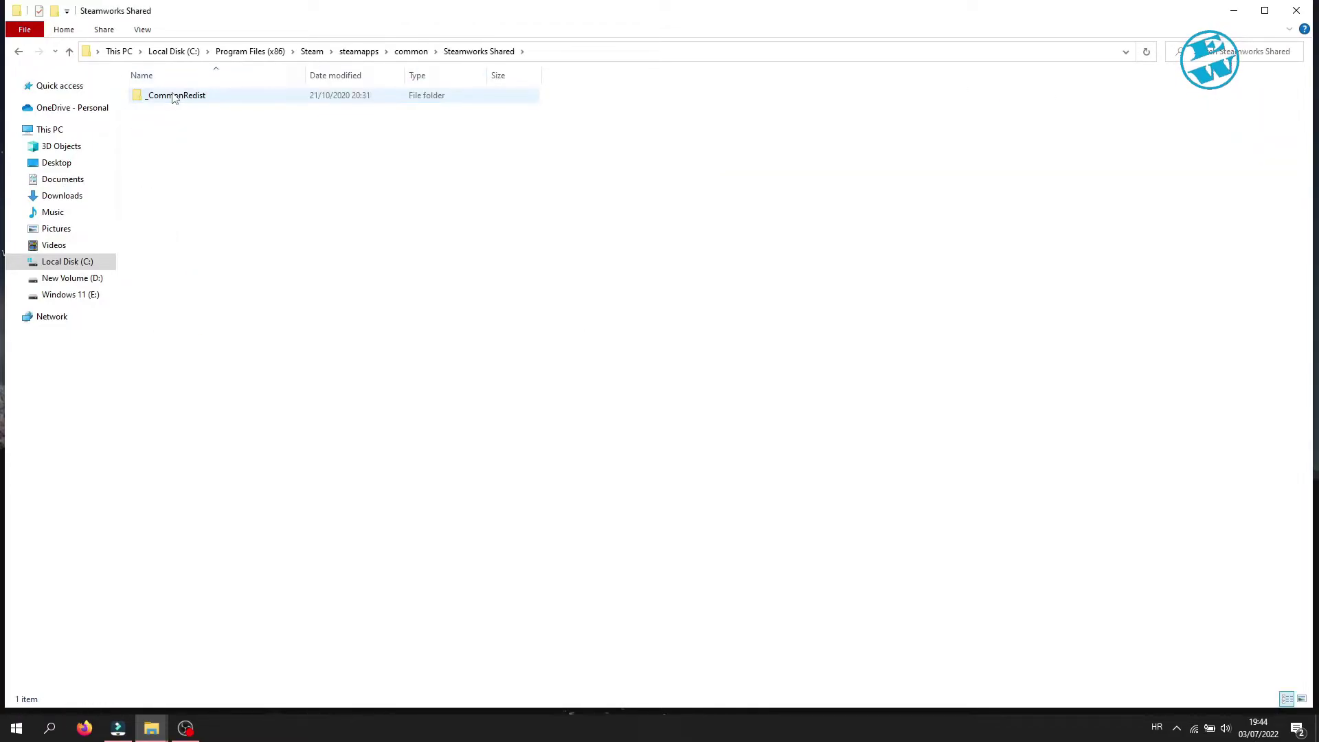
{"action": "double_click", "coordinate": [173, 97]}
{"action": "double_click", "coordinate": [160, 139]}
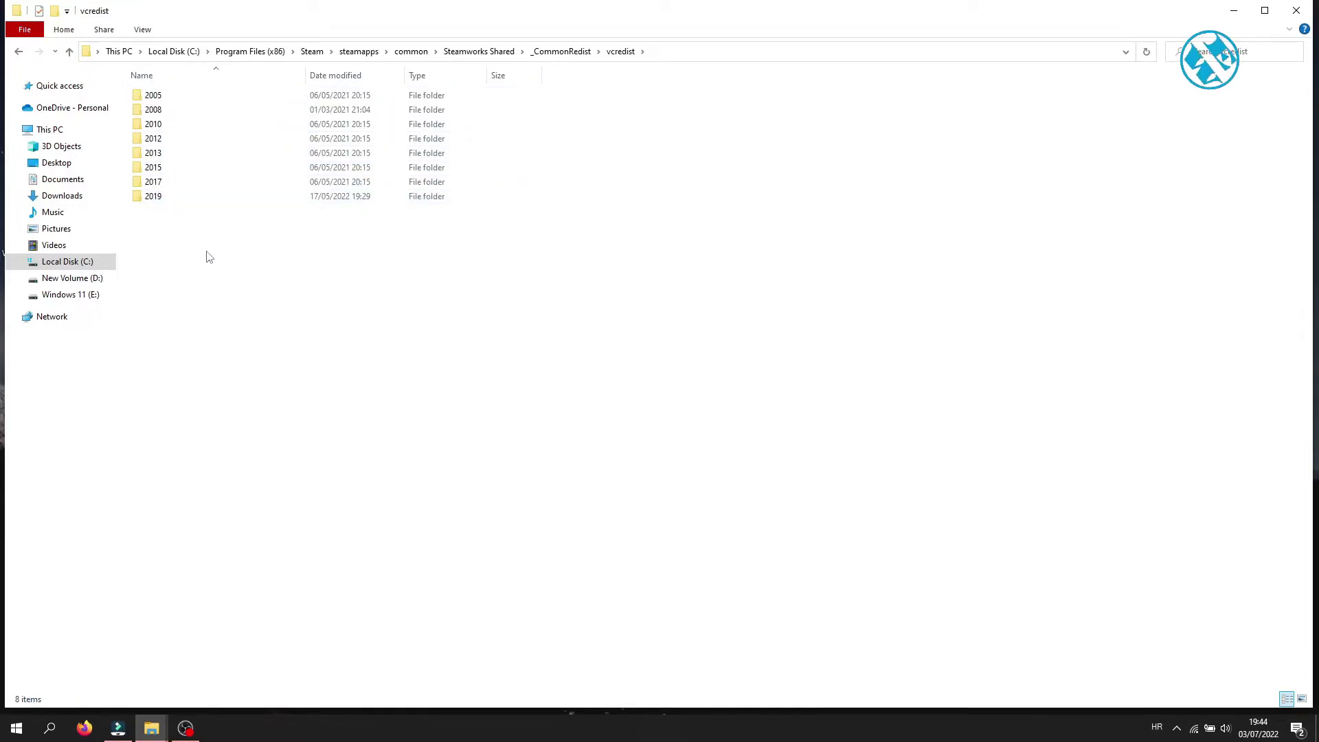
{"action": "double_click", "coordinate": [157, 127]}
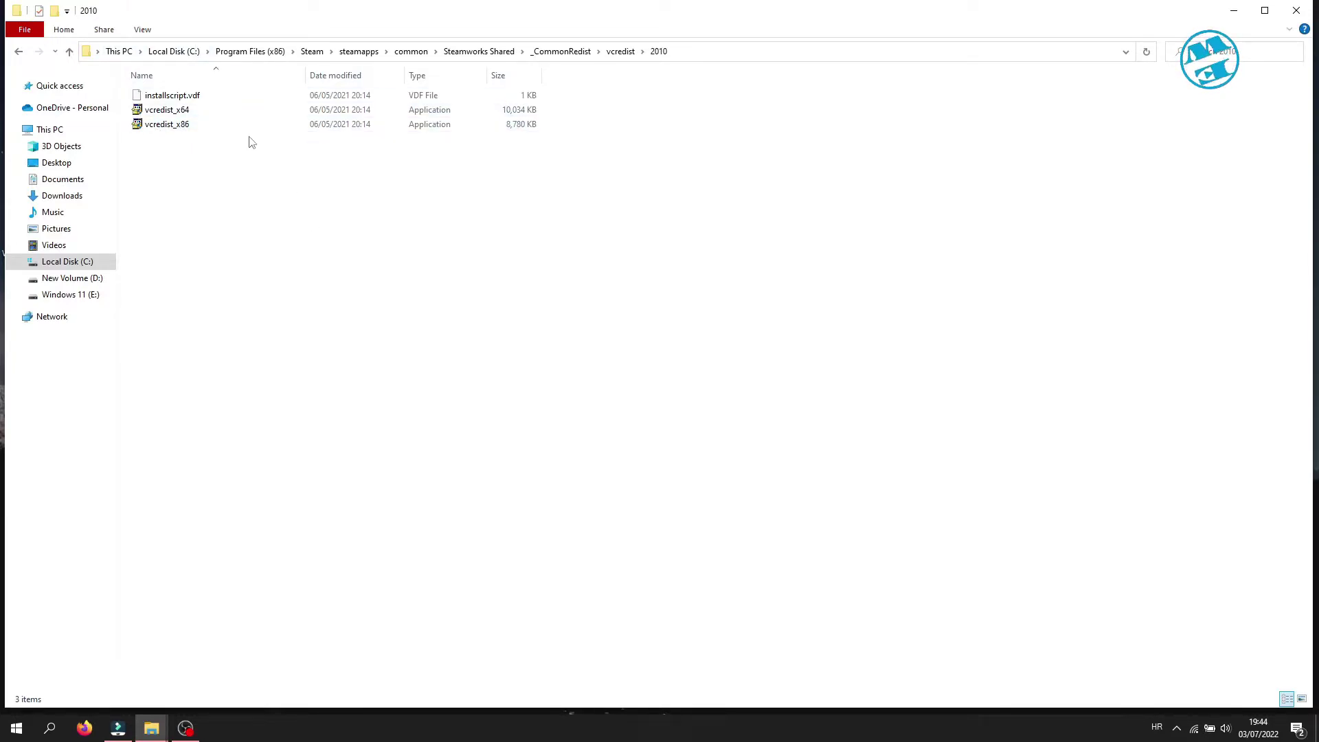
Run the 2010 vcredist_x64 installer, cancel its maintenance setup, and return to vcredist.
{"action": "double_click", "coordinate": [189, 111]}
{"action": "left_click", "coordinate": [588, 472]}
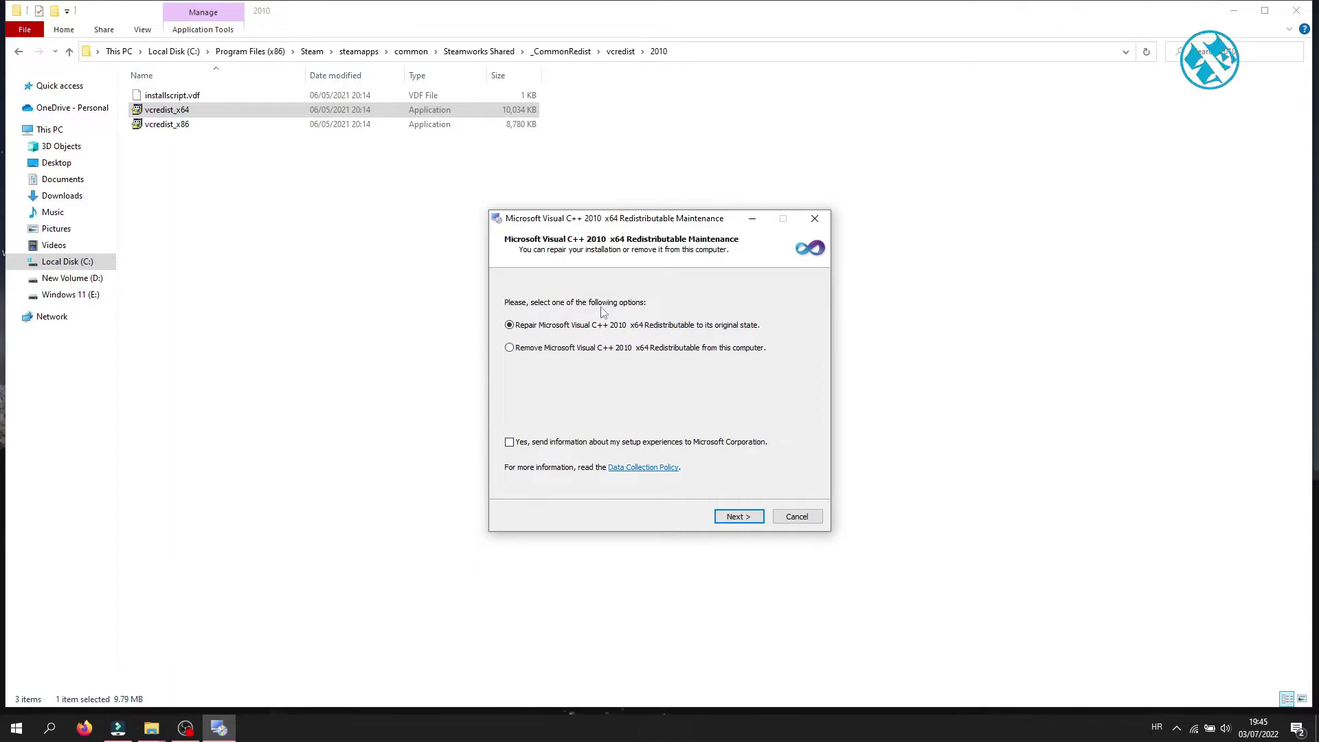
{"action": "left_click", "coordinate": [800, 517]}
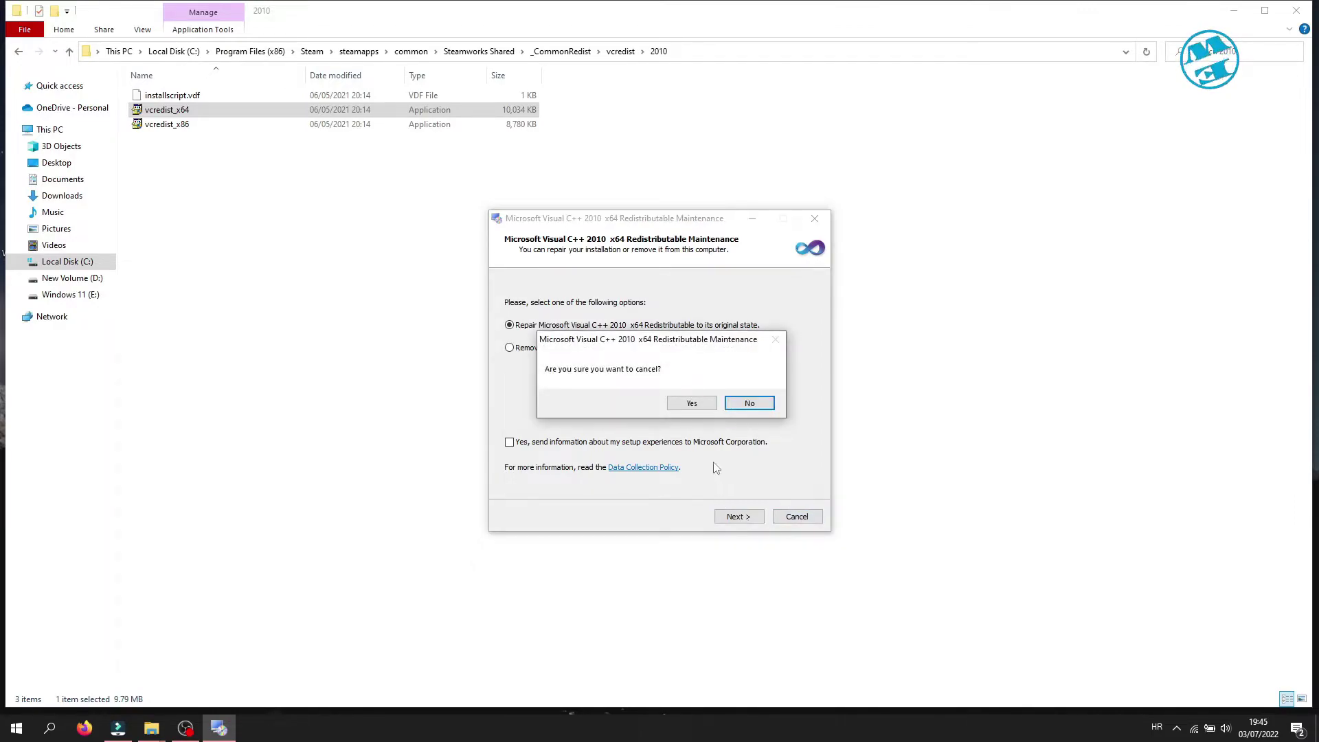
{"action": "left_click", "coordinate": [691, 403]}
{"action": "left_click", "coordinate": [19, 52]}
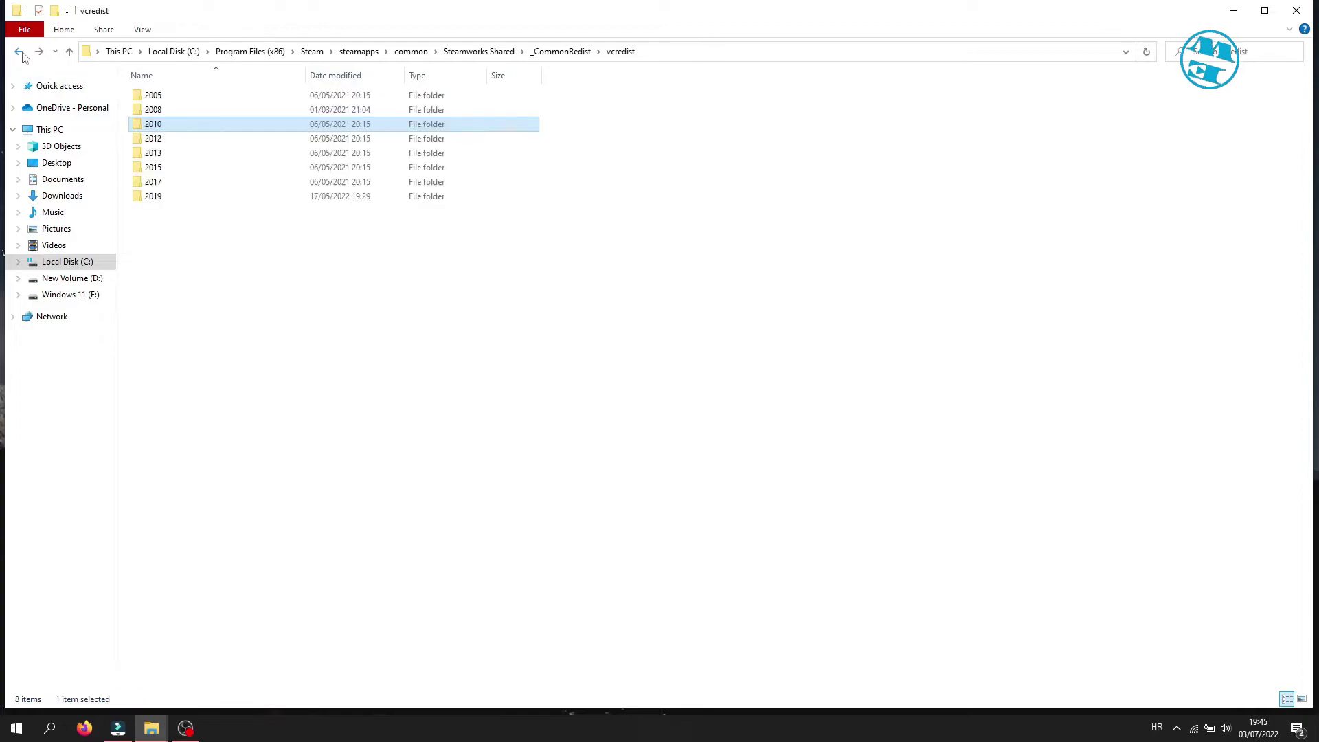
{"action": "left_click", "coordinate": [199, 282]}
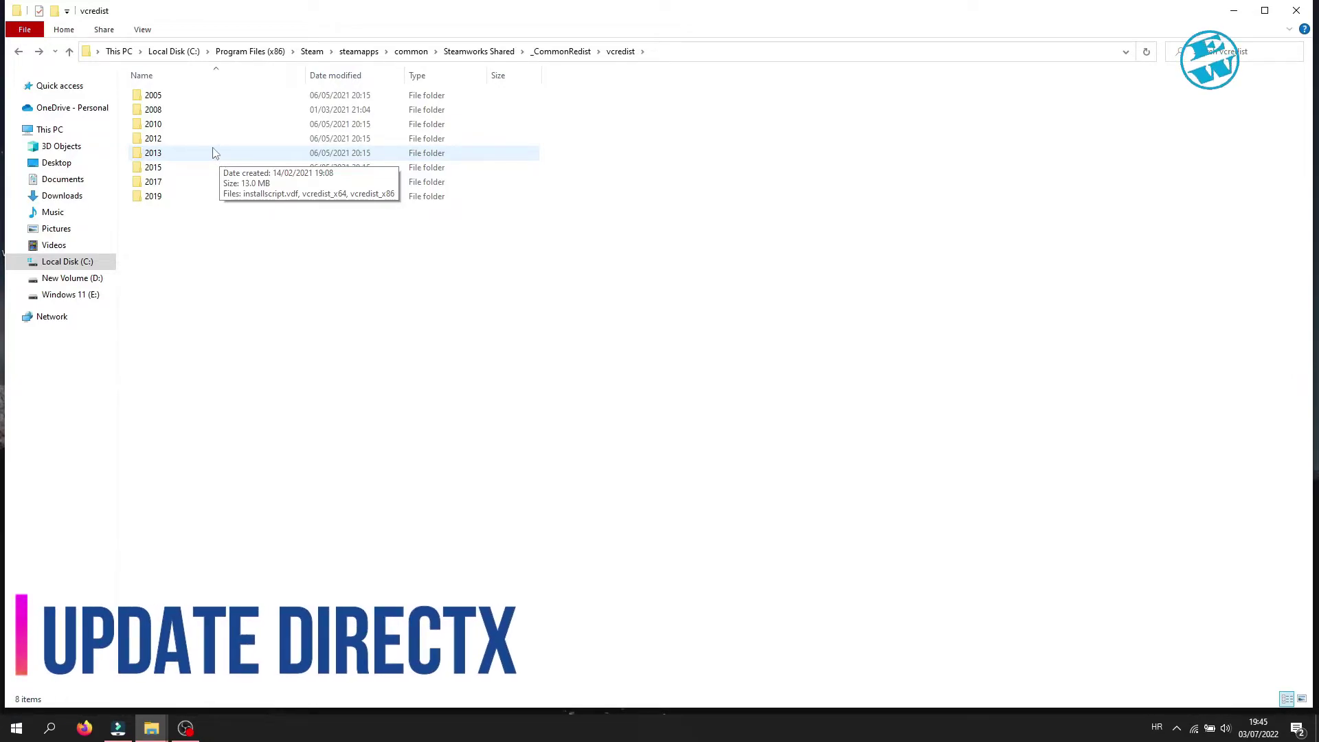
Go from _CommonRedist into the DirectX Jun2010 installer folder.
{"action": "left_click", "coordinate": [20, 54]}
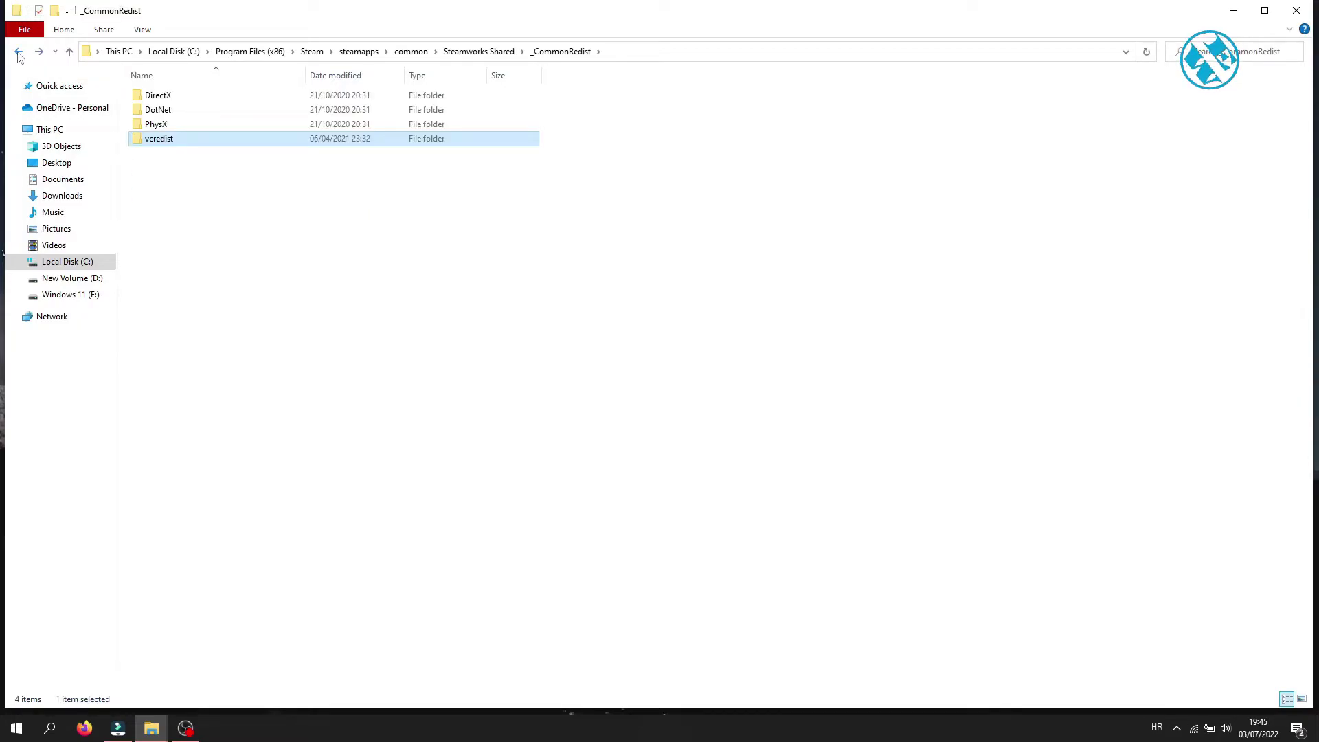
{"action": "left_click", "coordinate": [177, 101]}
{"action": "double_click", "coordinate": [177, 101]}
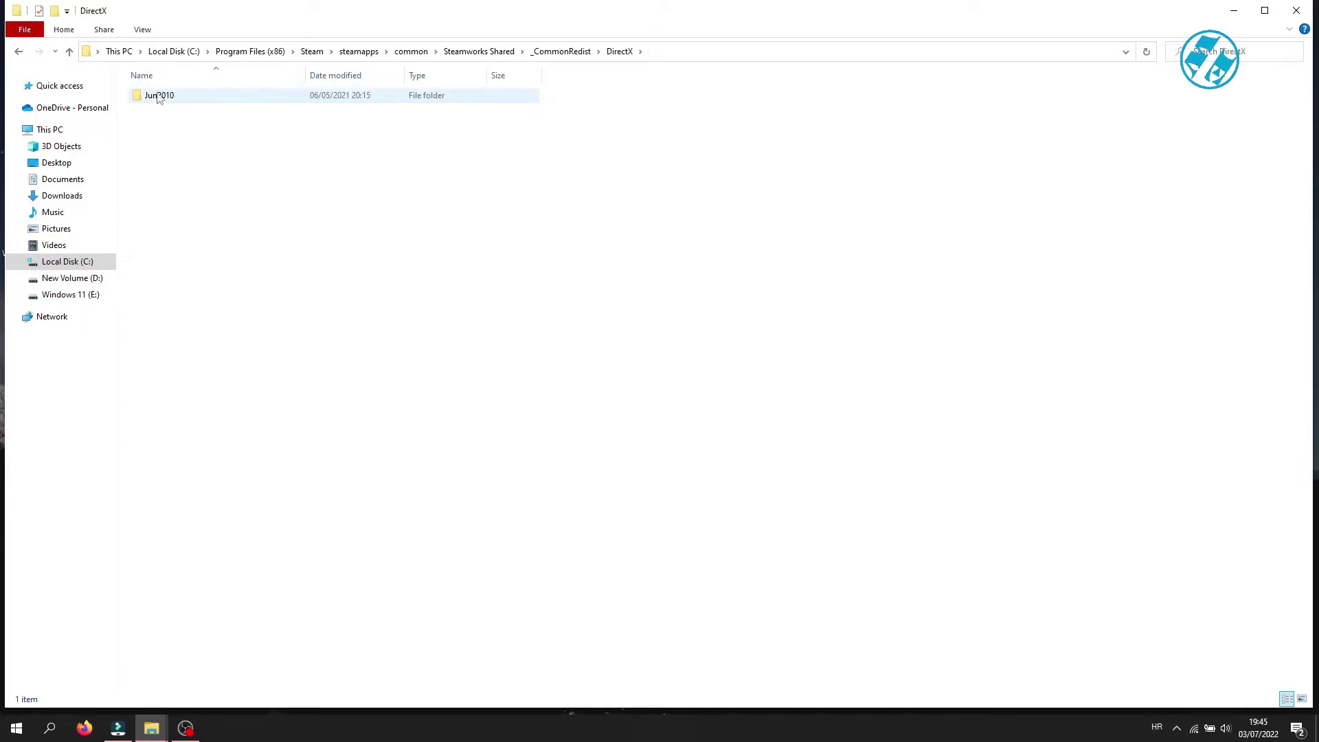
{"action": "double_click", "coordinate": [167, 102]}
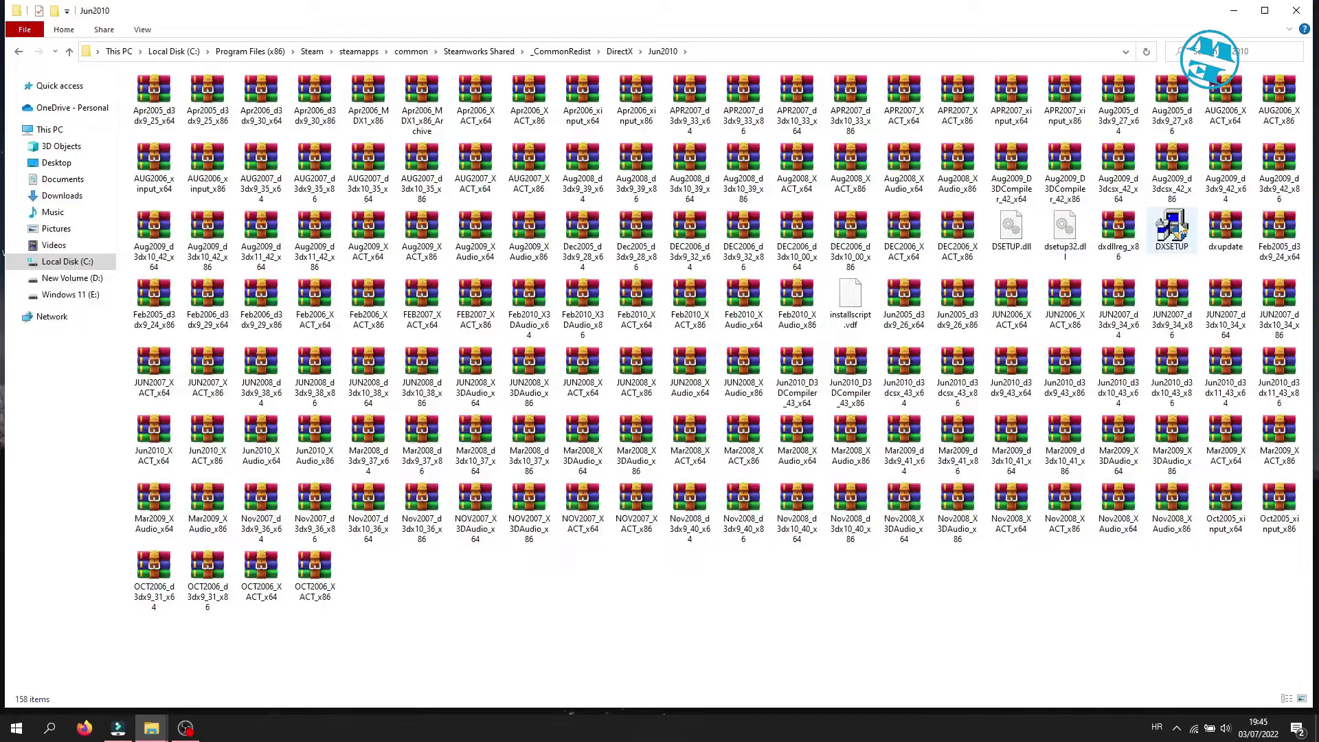
Run DXSETUP, approve it, accept the license and install the DirectX runtime.
{"action": "double_click", "coordinate": [1171, 226]}
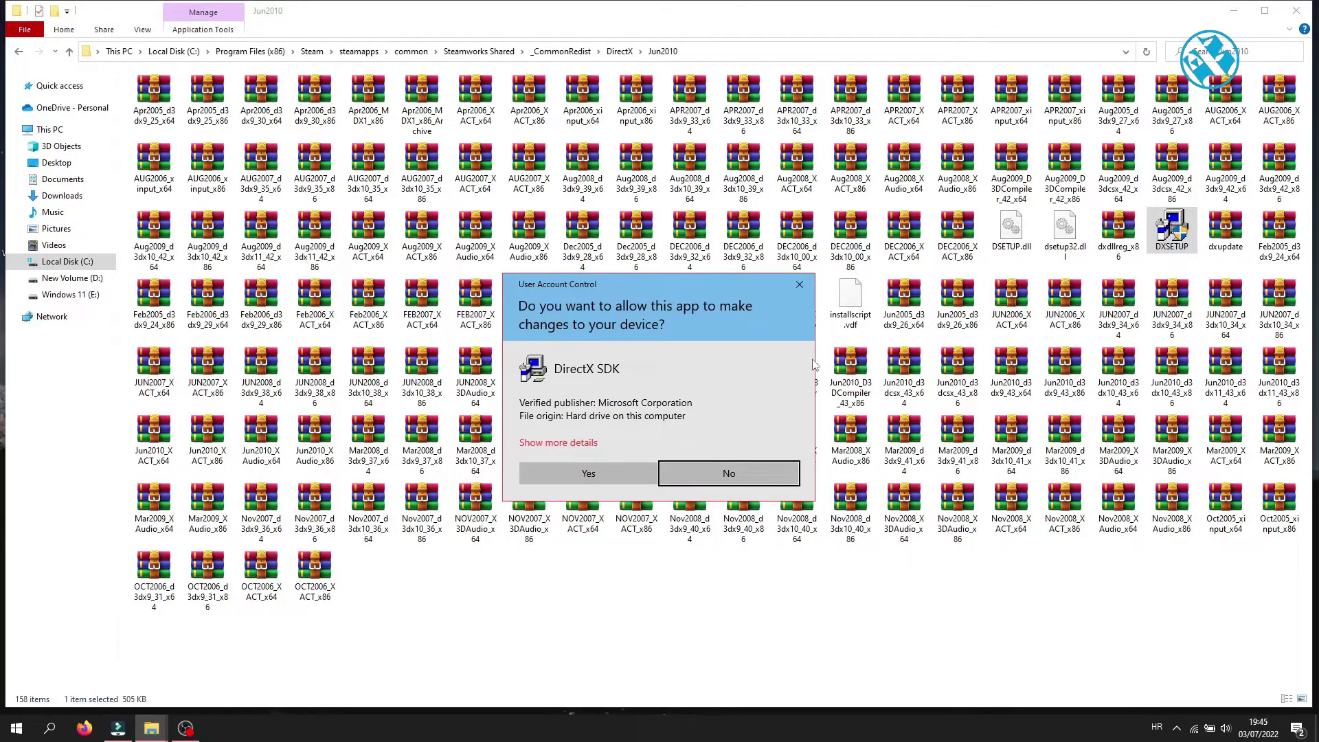
{"action": "left_click", "coordinate": [588, 474]}
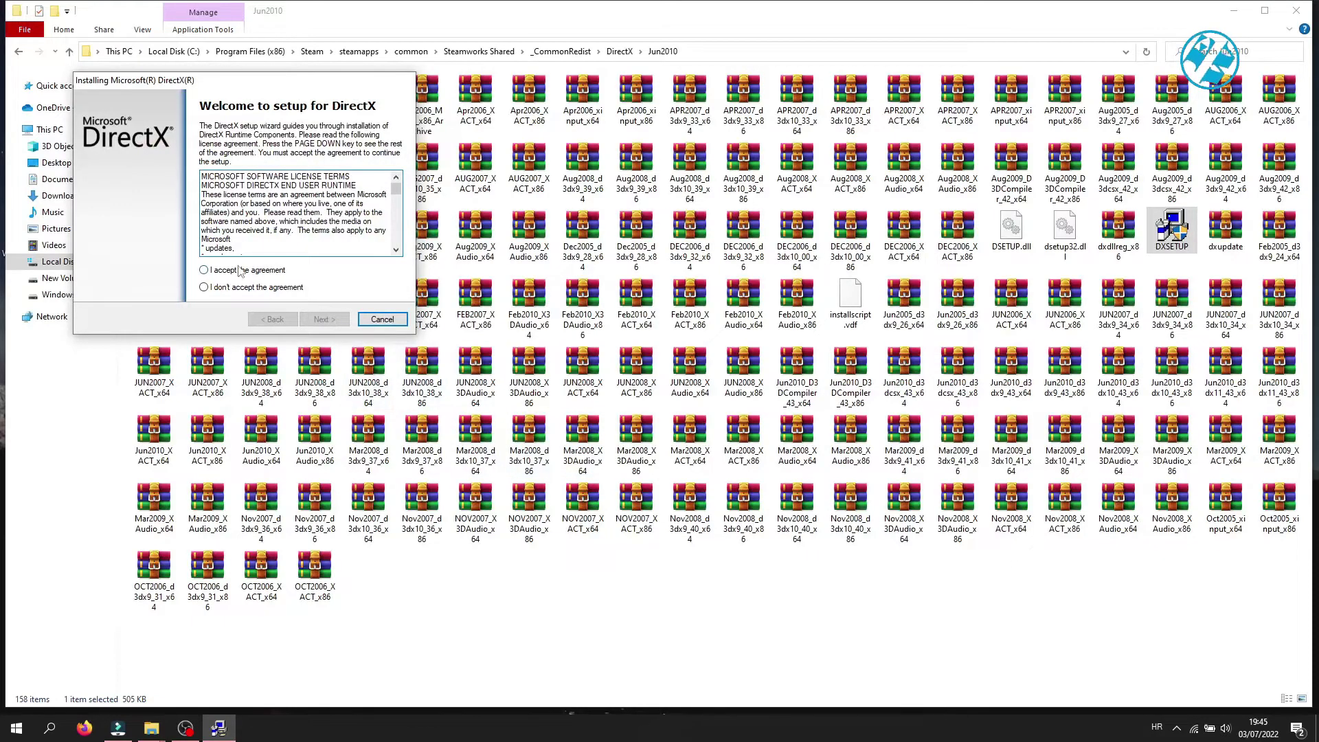
{"action": "left_click", "coordinate": [218, 271]}
{"action": "left_click", "coordinate": [330, 321]}
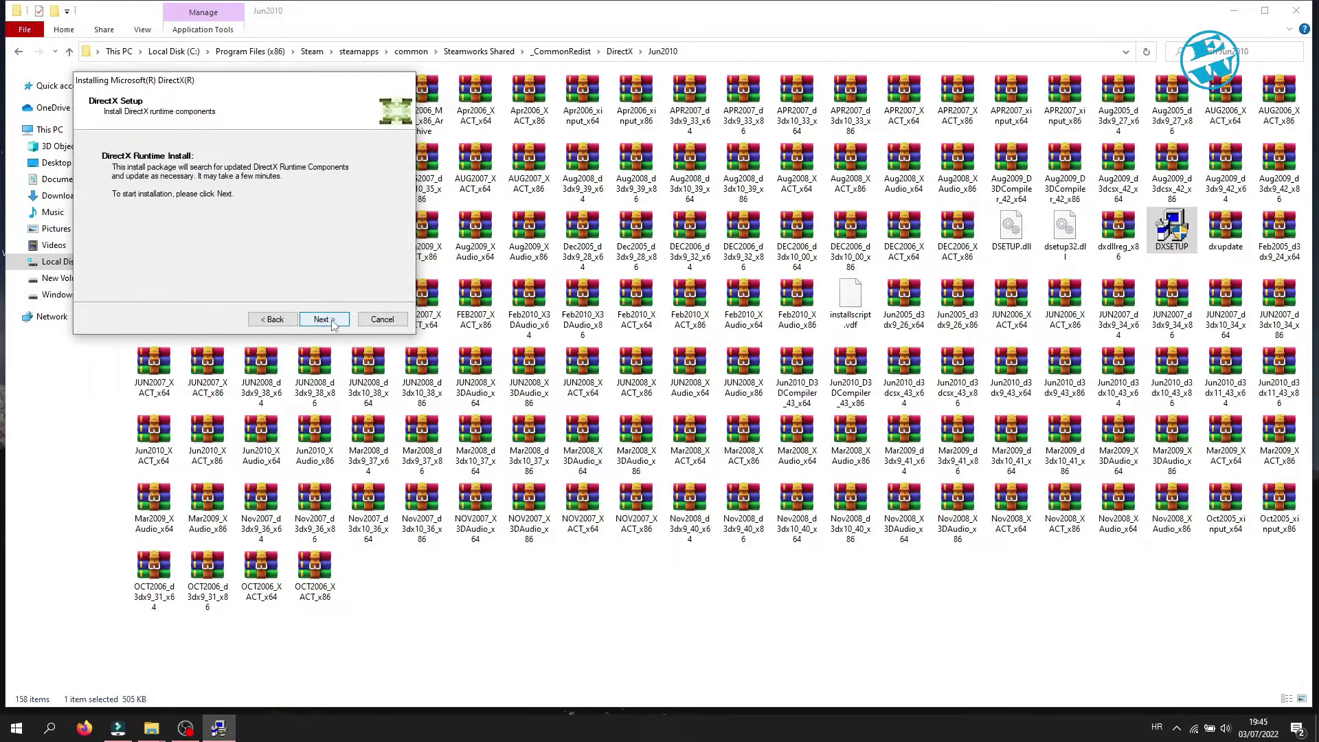
{"action": "left_click", "coordinate": [325, 321]}
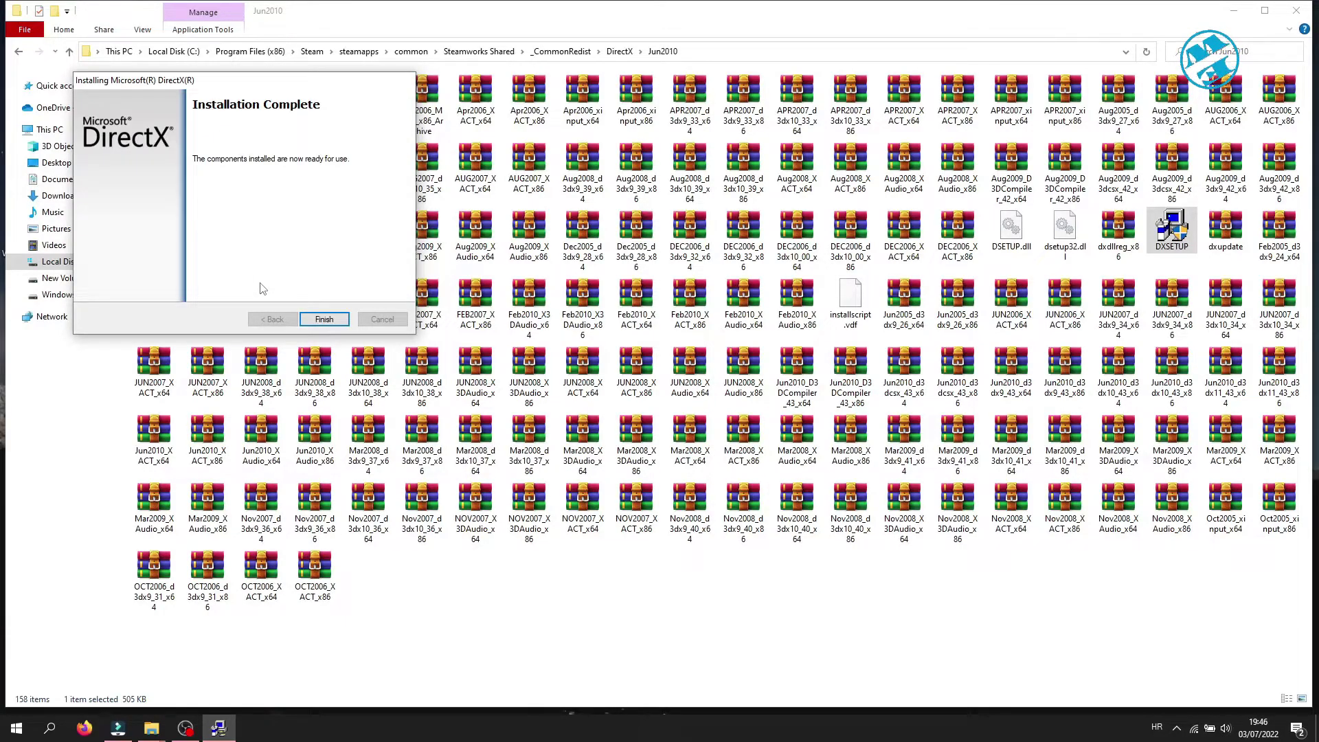
Finish the DirectX installer and open This PC in File Explorer.
{"action": "left_click", "coordinate": [323, 320]}
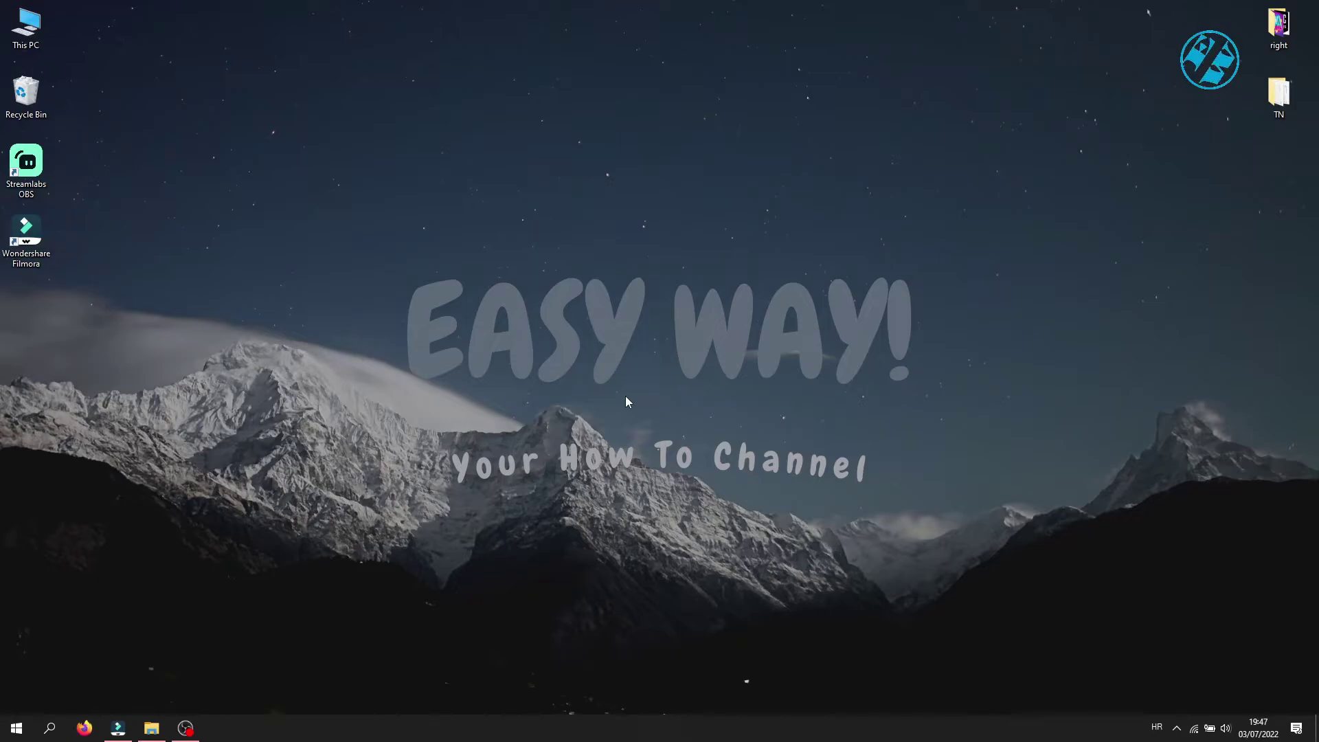
{"action": "left_click", "coordinate": [33, 34]}
{"action": "double_click", "coordinate": [33, 35]}
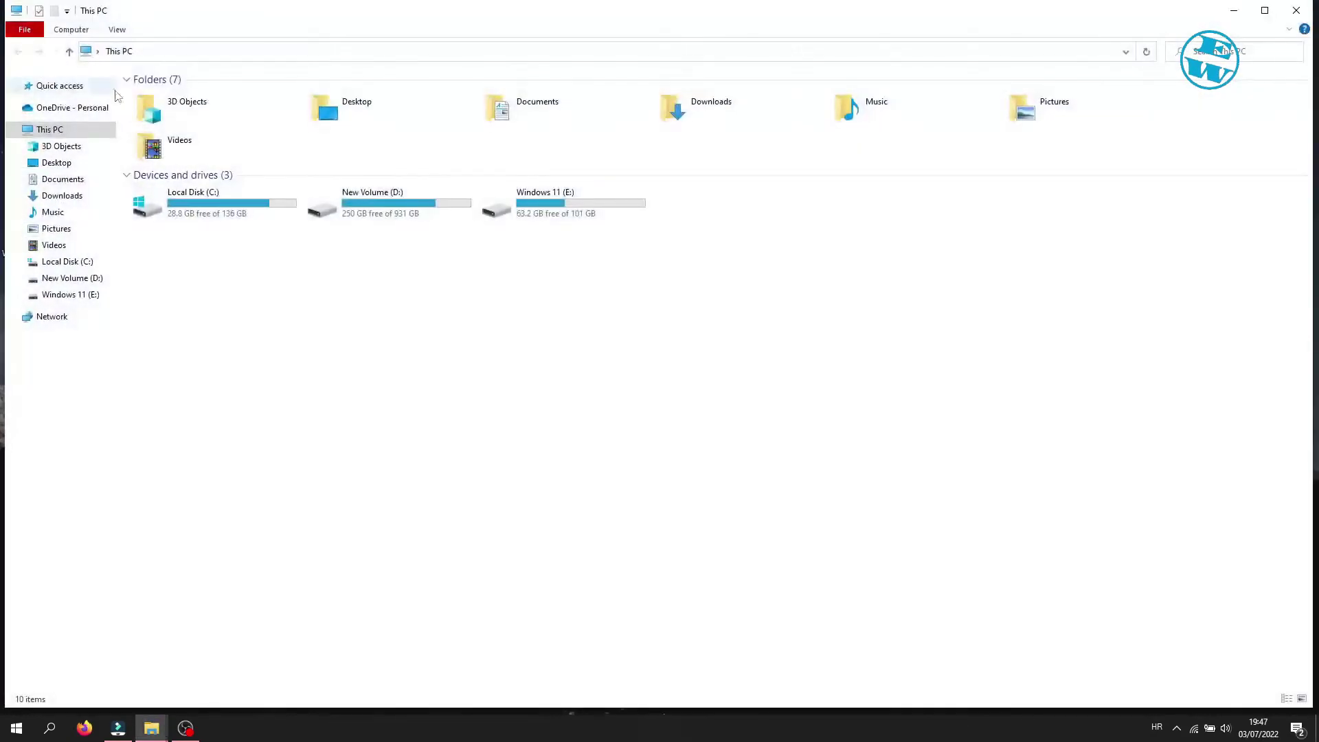
Look through Local Disk (C:) and the Epic Games folder, then close Explorer.
{"action": "double_click", "coordinate": [180, 210]}
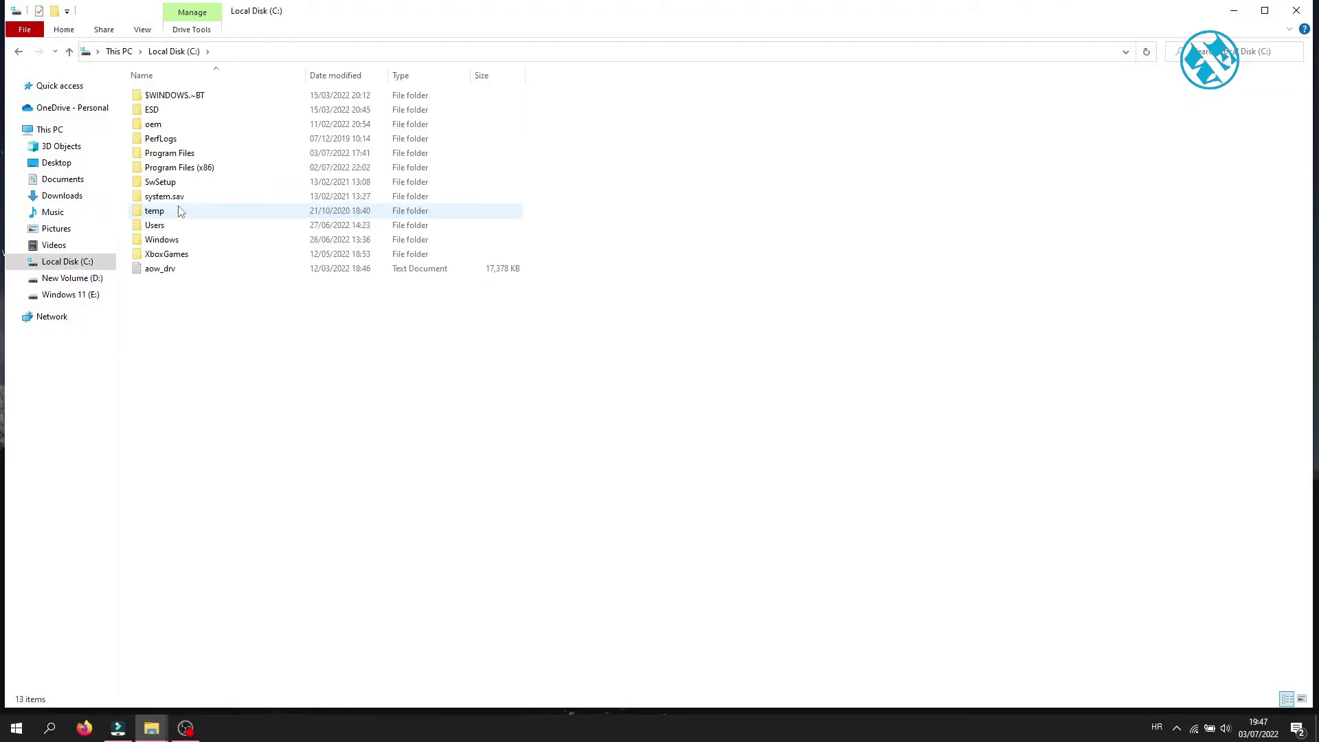
{"action": "double_click", "coordinate": [188, 156]}
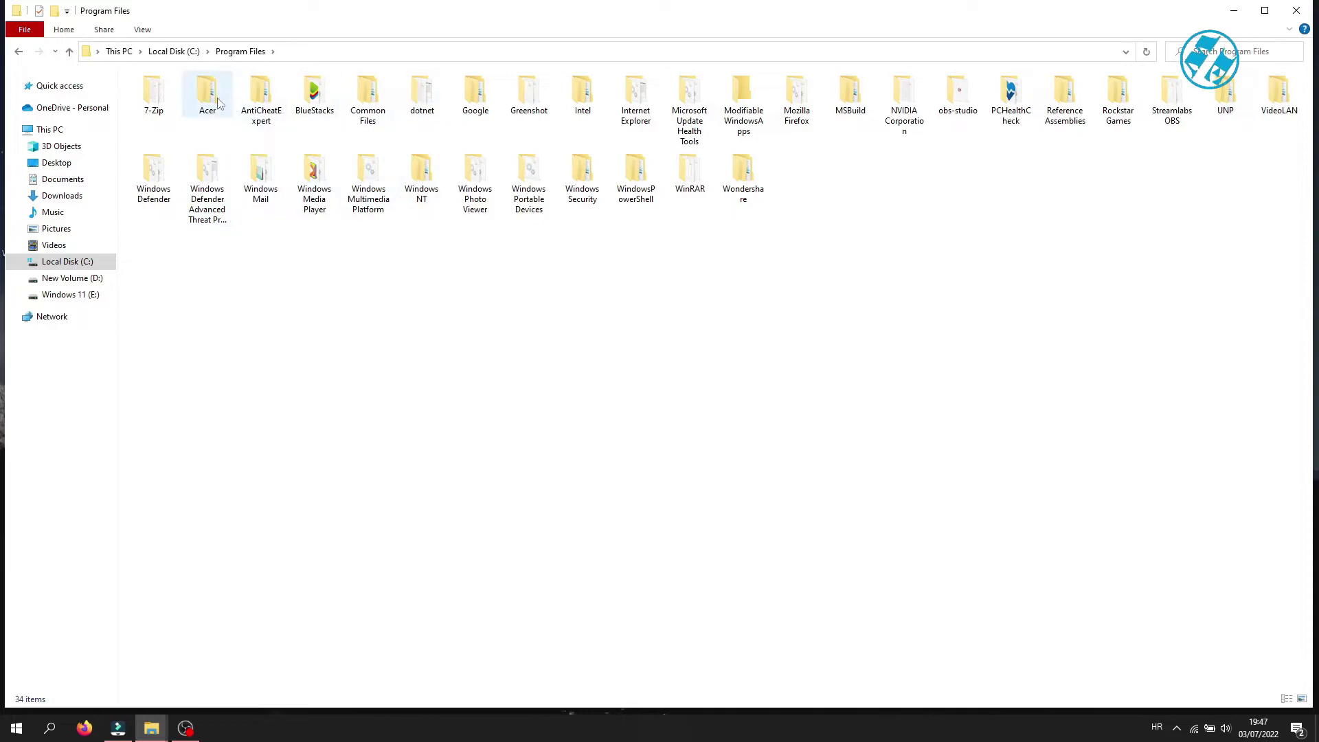
{"action": "left_click", "coordinate": [19, 53]}
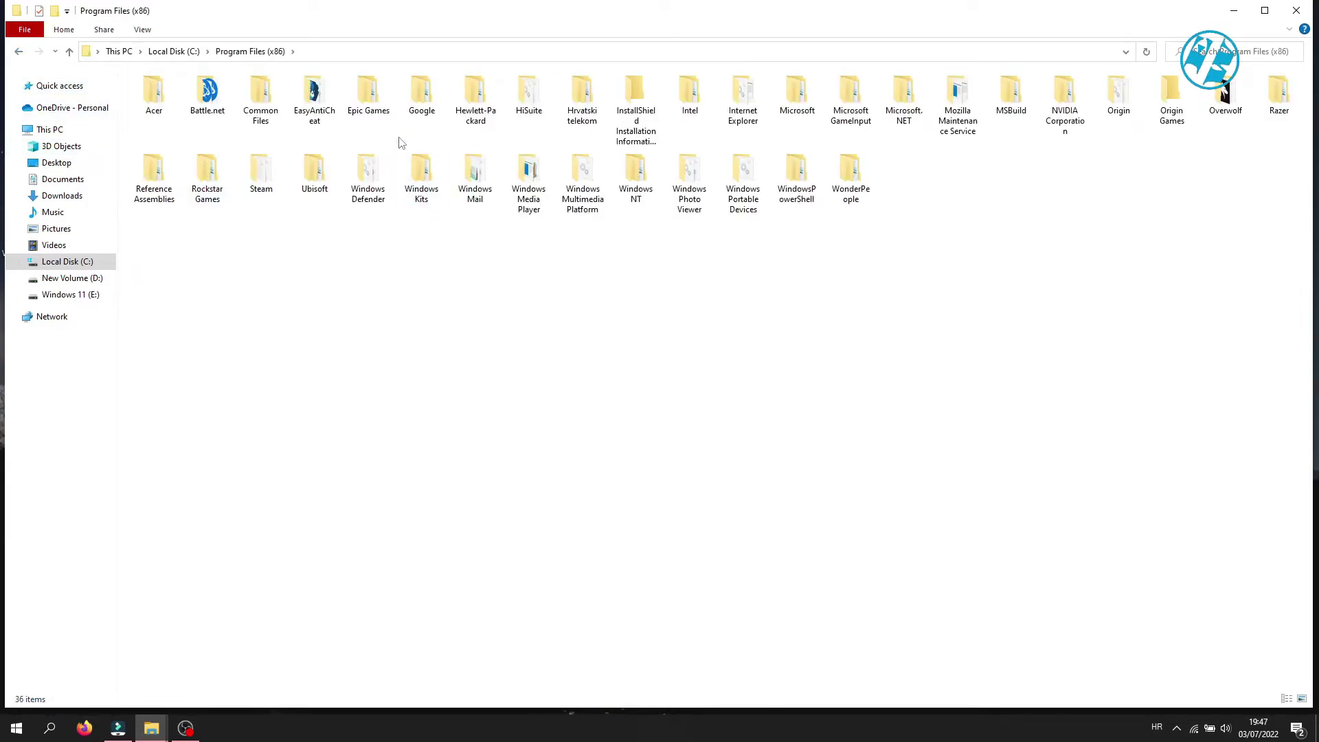
{"action": "double_click", "coordinate": [368, 96]}
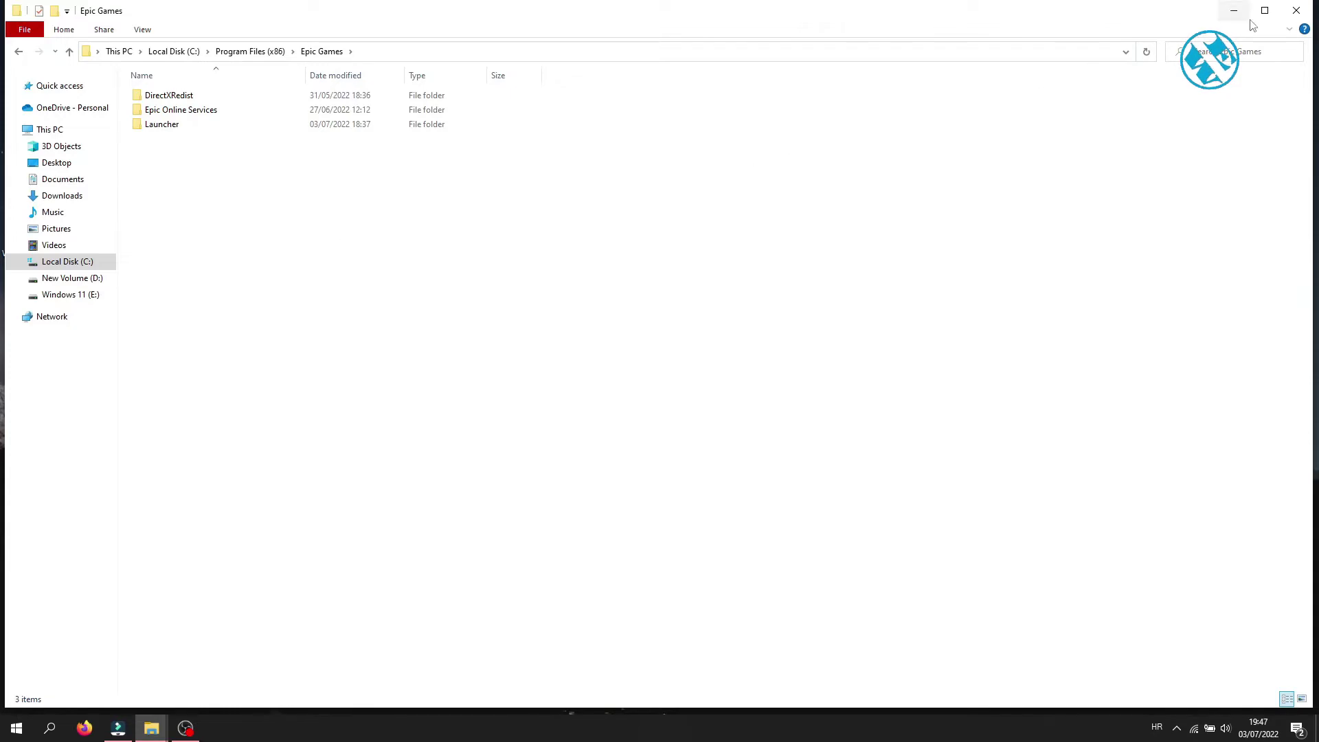
{"action": "left_click", "coordinate": [1296, 11]}
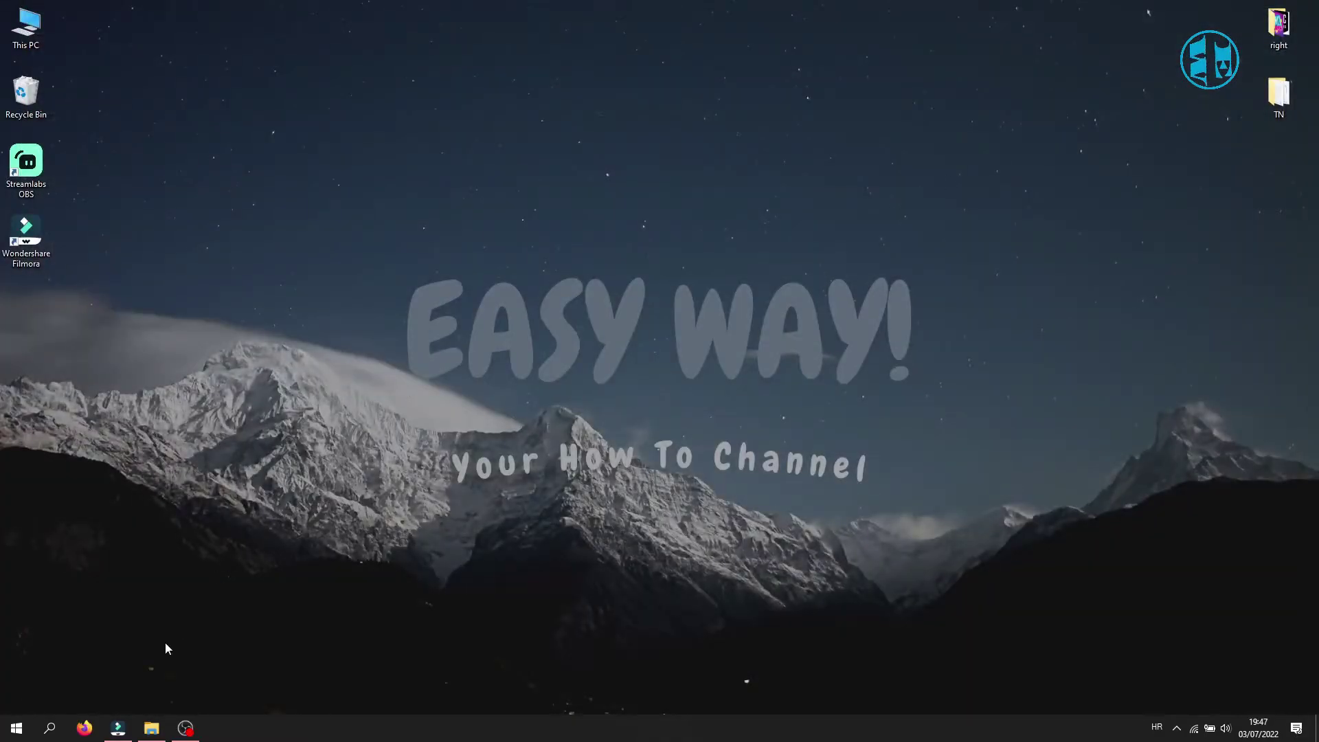
Open the EasyAntiCheat folder inside fall guys\FallGuys.
{"action": "left_click", "coordinate": [151, 727]}
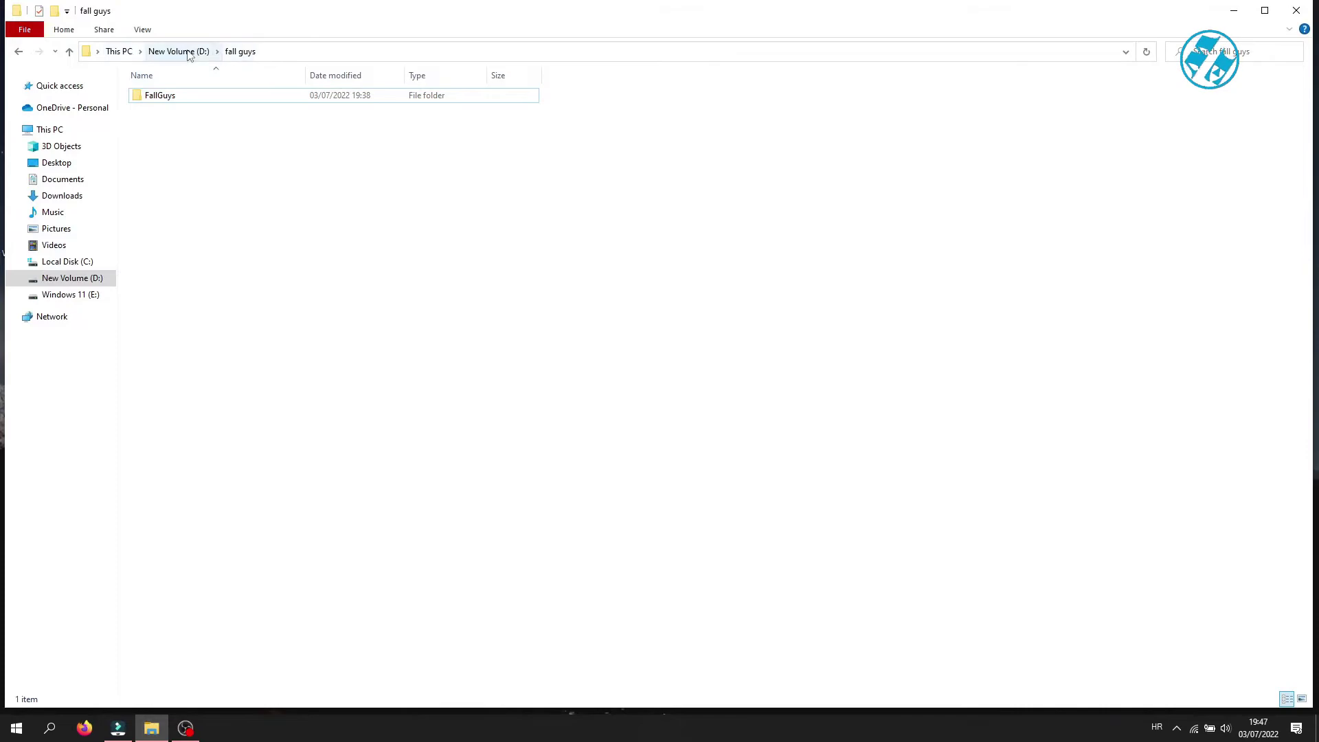
{"action": "double_click", "coordinate": [162, 97]}
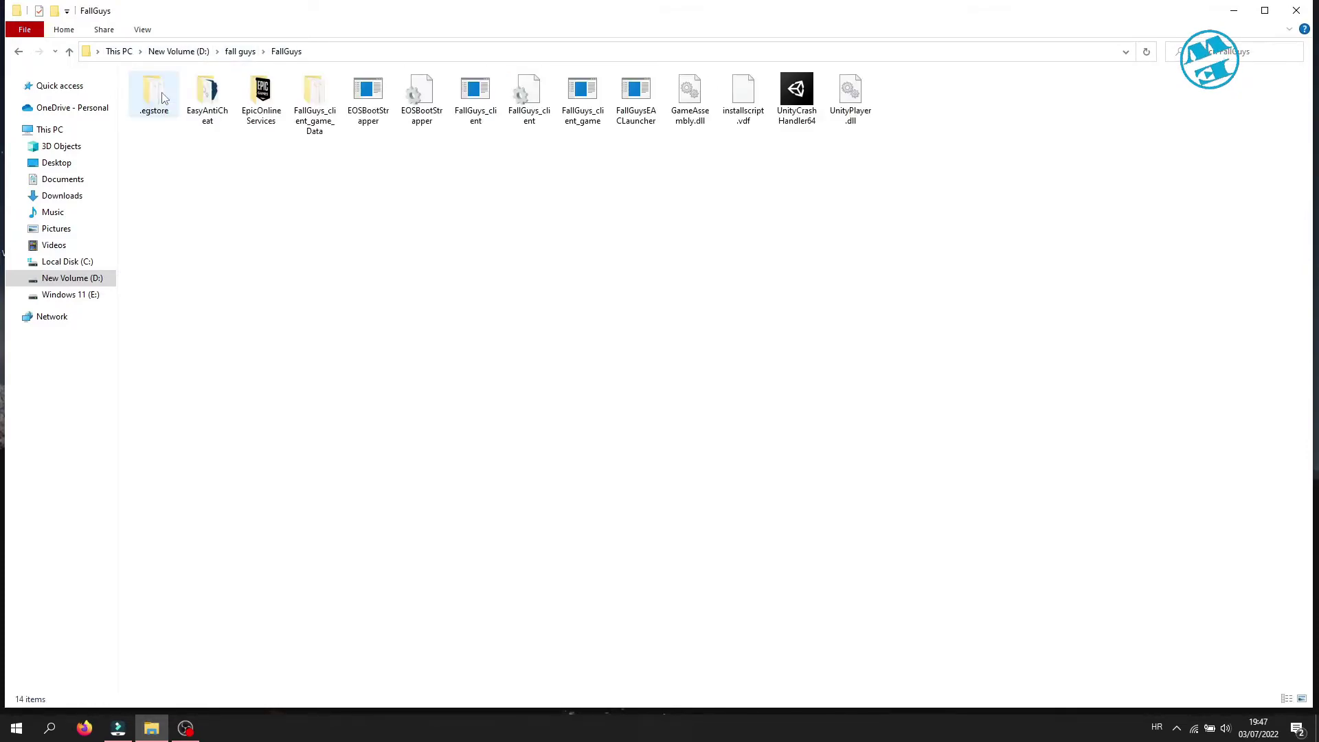
{"action": "left_click", "coordinate": [204, 97]}
{"action": "double_click", "coordinate": [204, 96]}
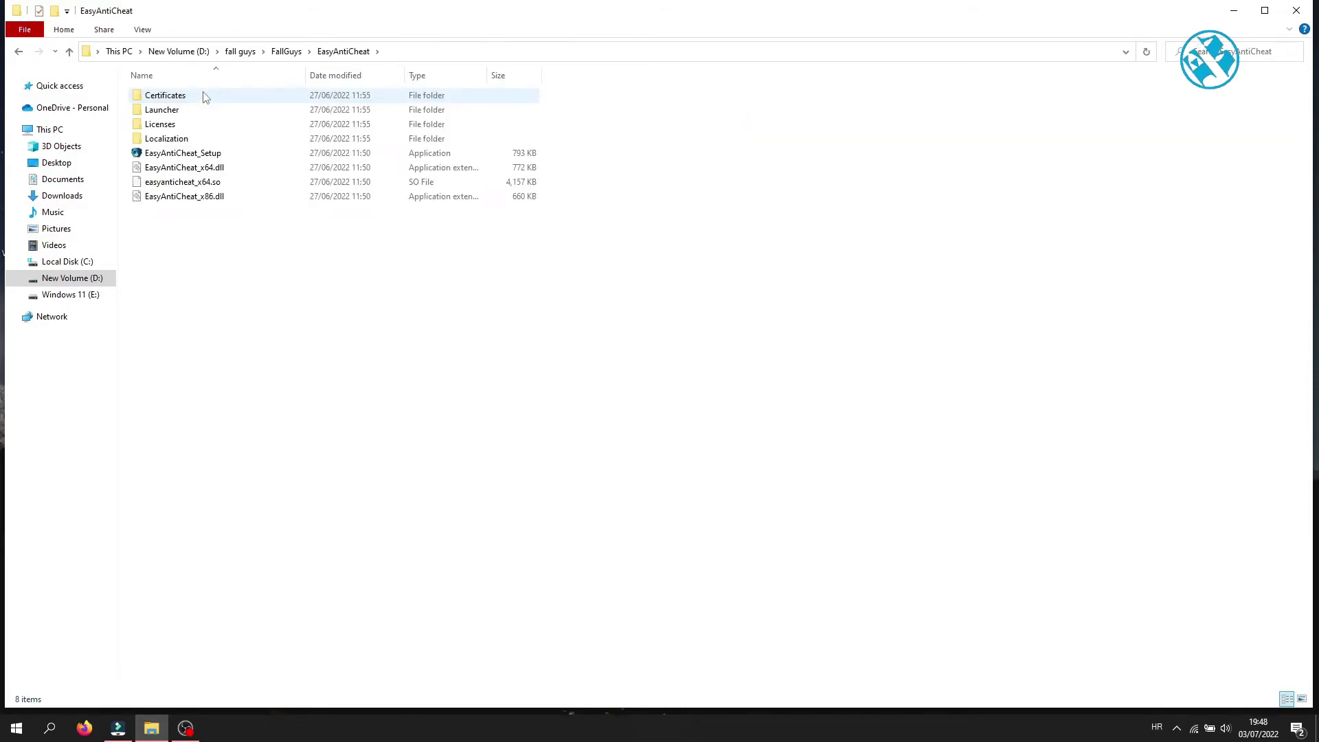
Run EasyAntiCheat_Setup and repair the service for Current (Game 591), then finish.
{"action": "double_click", "coordinate": [176, 155]}
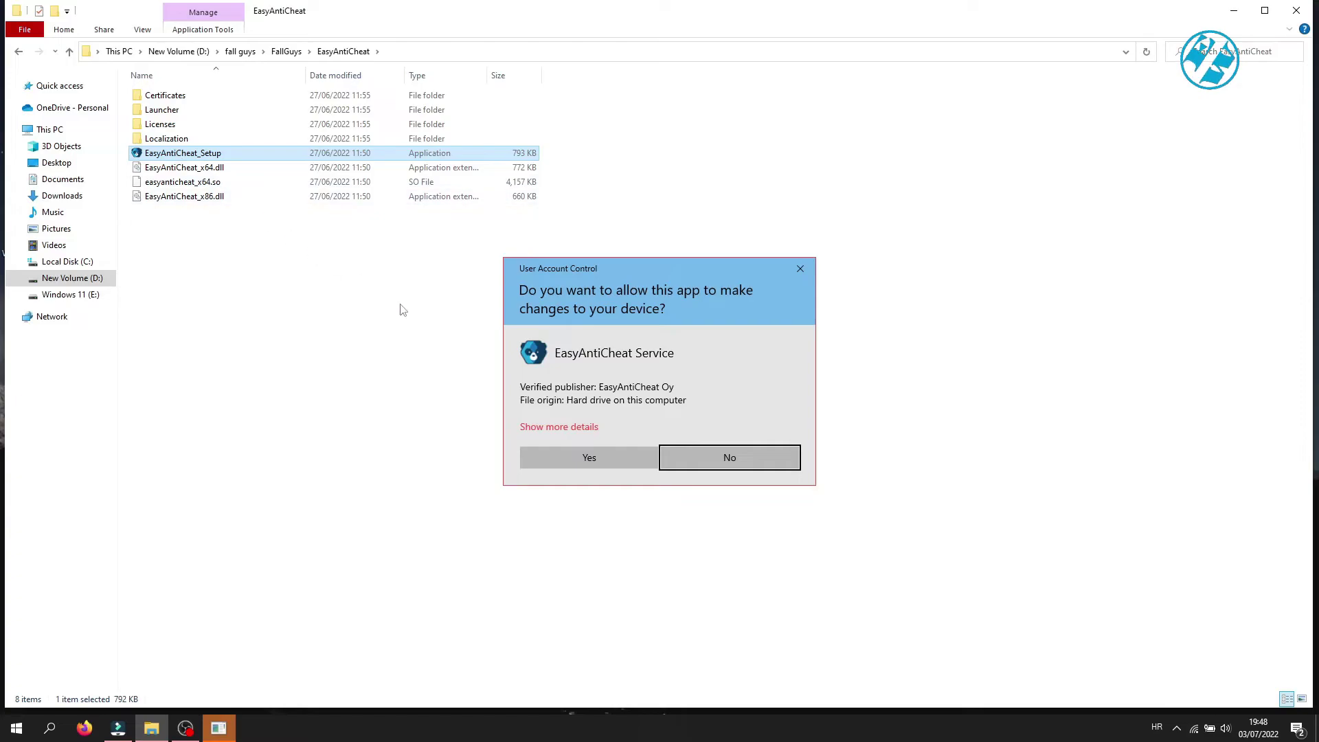
{"action": "left_click", "coordinate": [583, 455]}
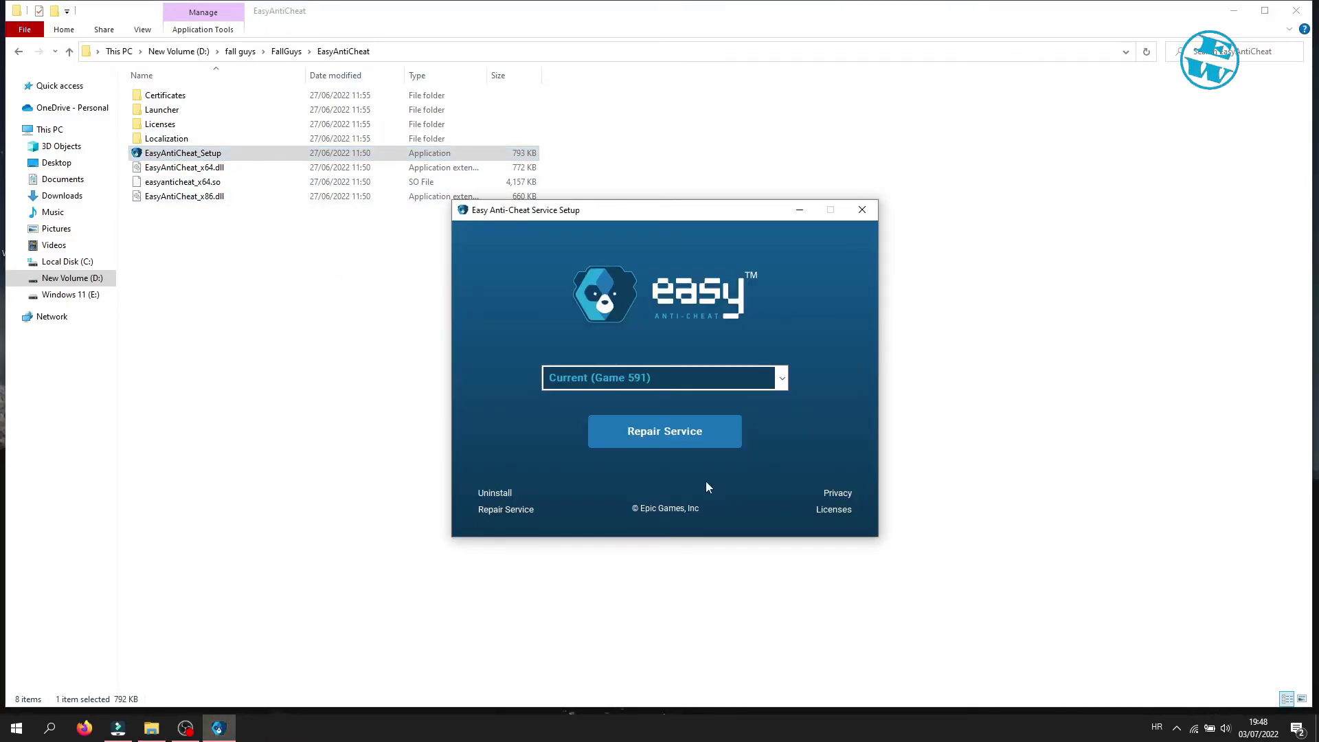
{"action": "left_click", "coordinate": [780, 380]}
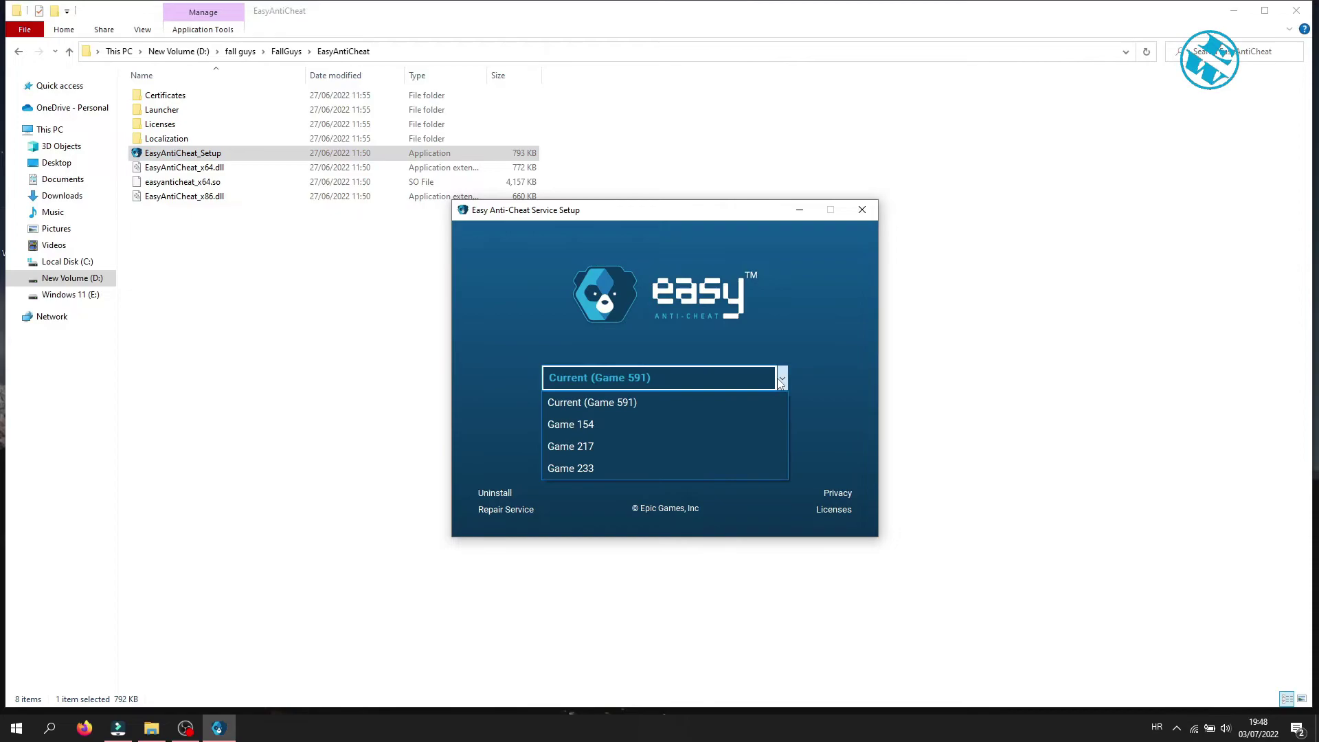
{"action": "left_click", "coordinate": [610, 404]}
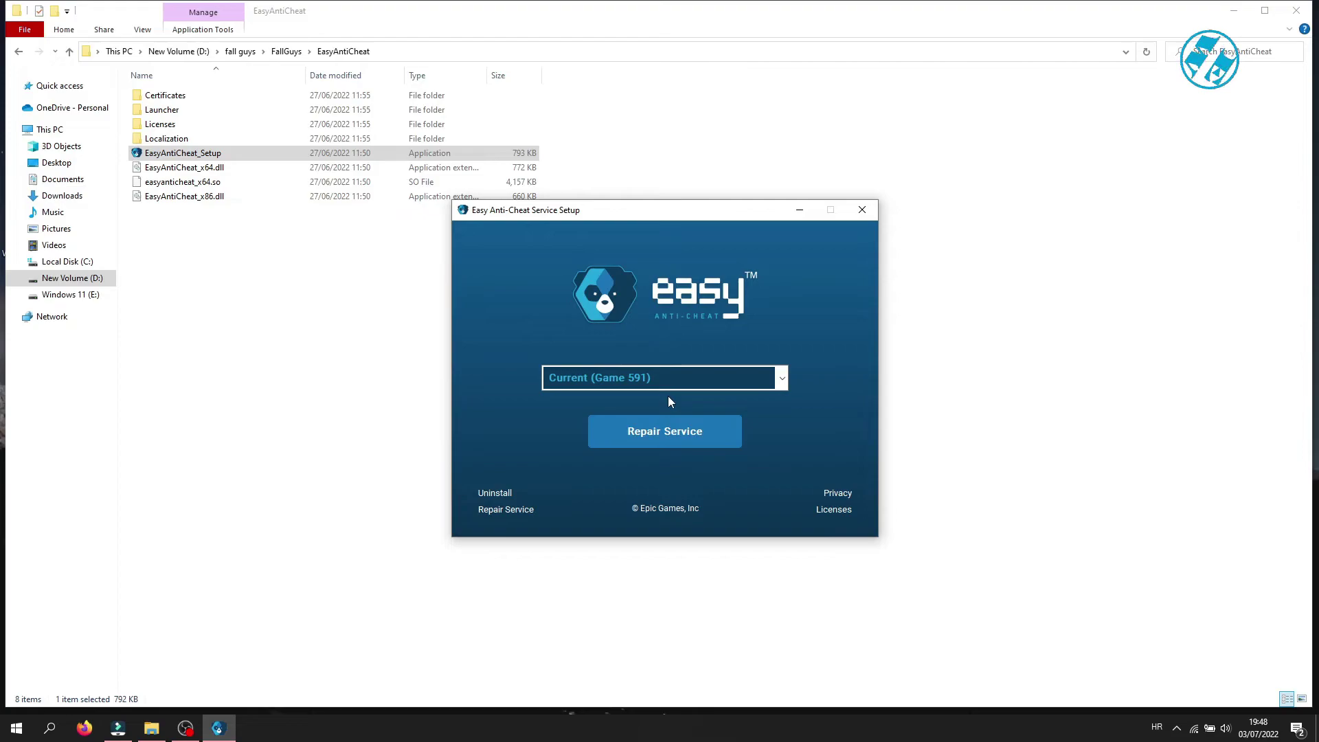
{"action": "left_click", "coordinate": [653, 435]}
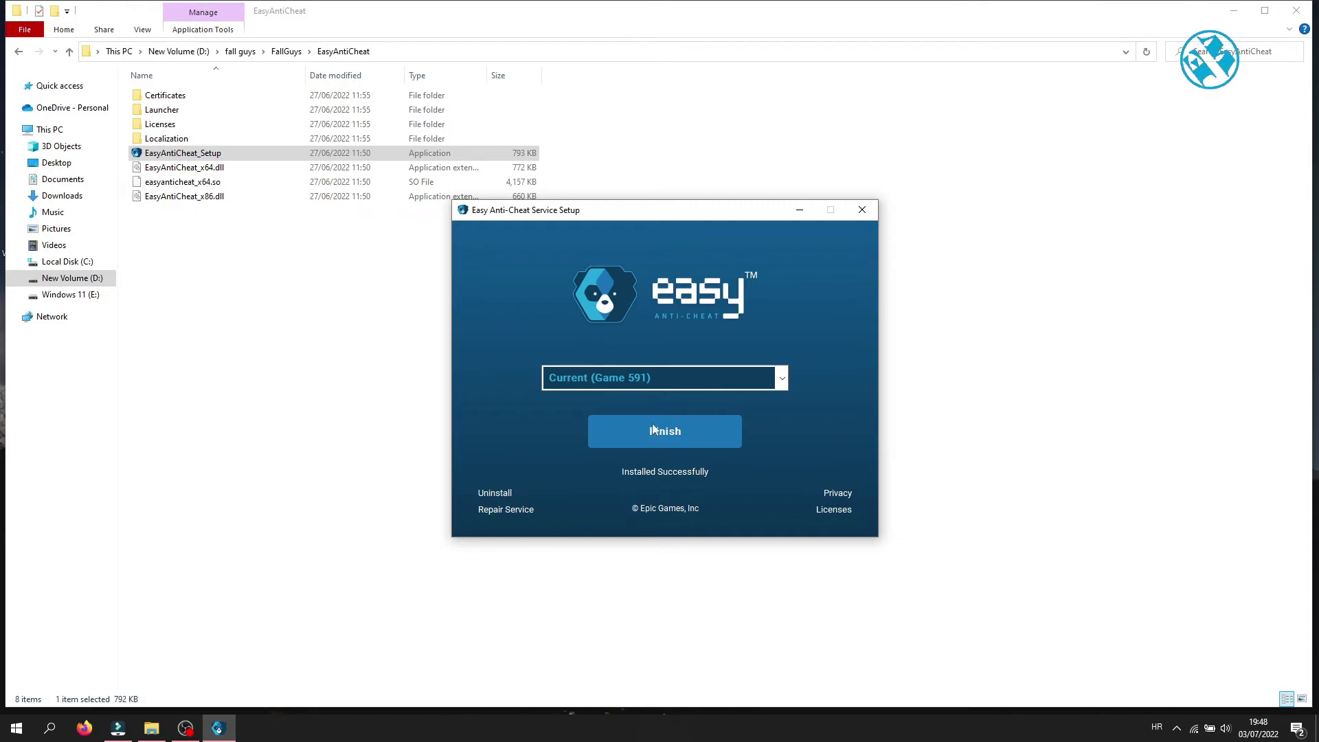
{"action": "left_click", "coordinate": [657, 431]}
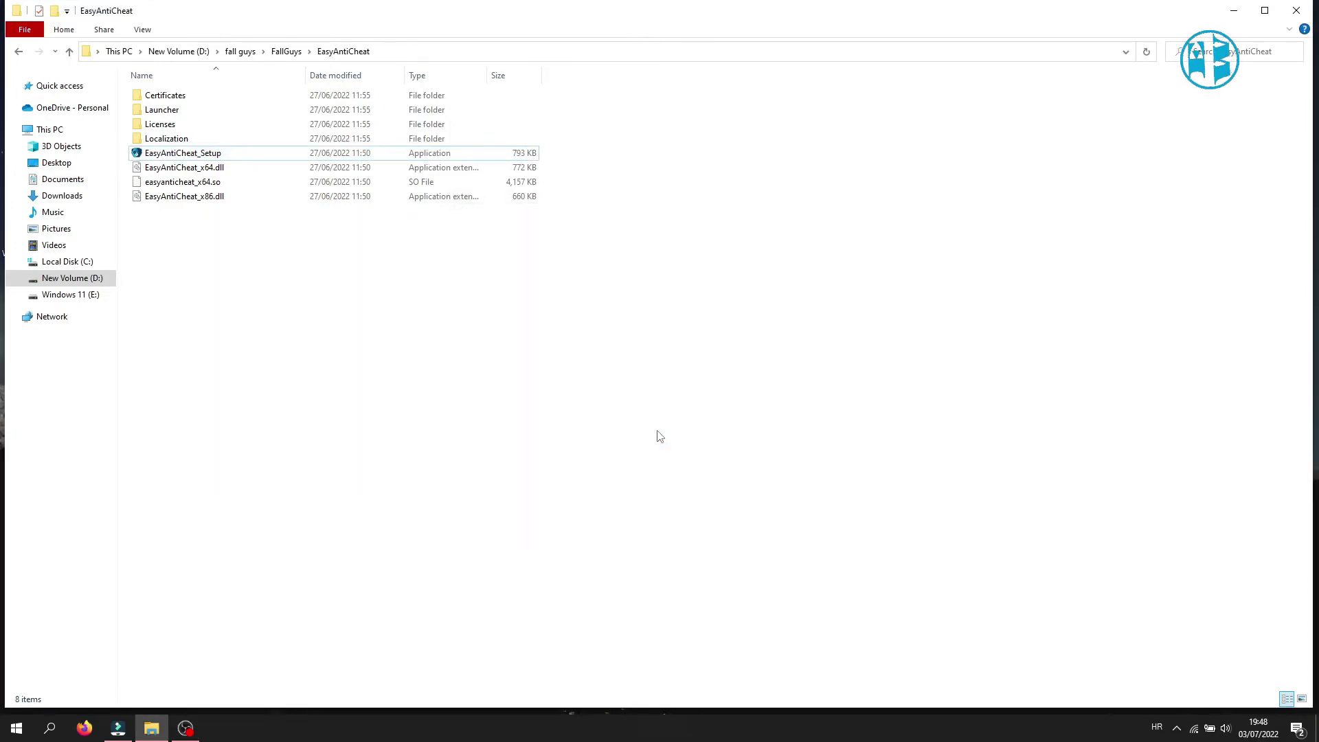
Close the File Explorer window showing the EasyAntiCheat folder.
{"action": "left_click", "coordinate": [1296, 10]}
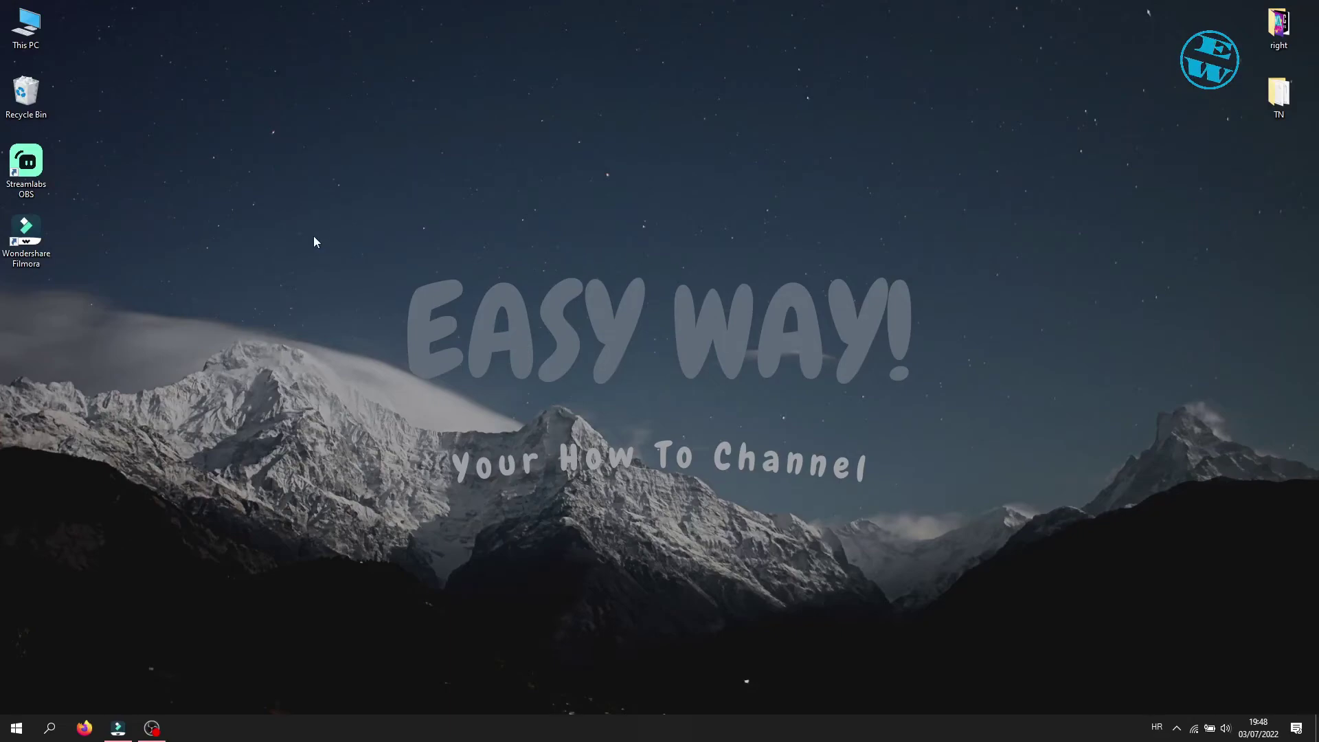
{"action": "left_click_drag", "start_coordinate": [313, 237], "coordinate": [1004, 529]}
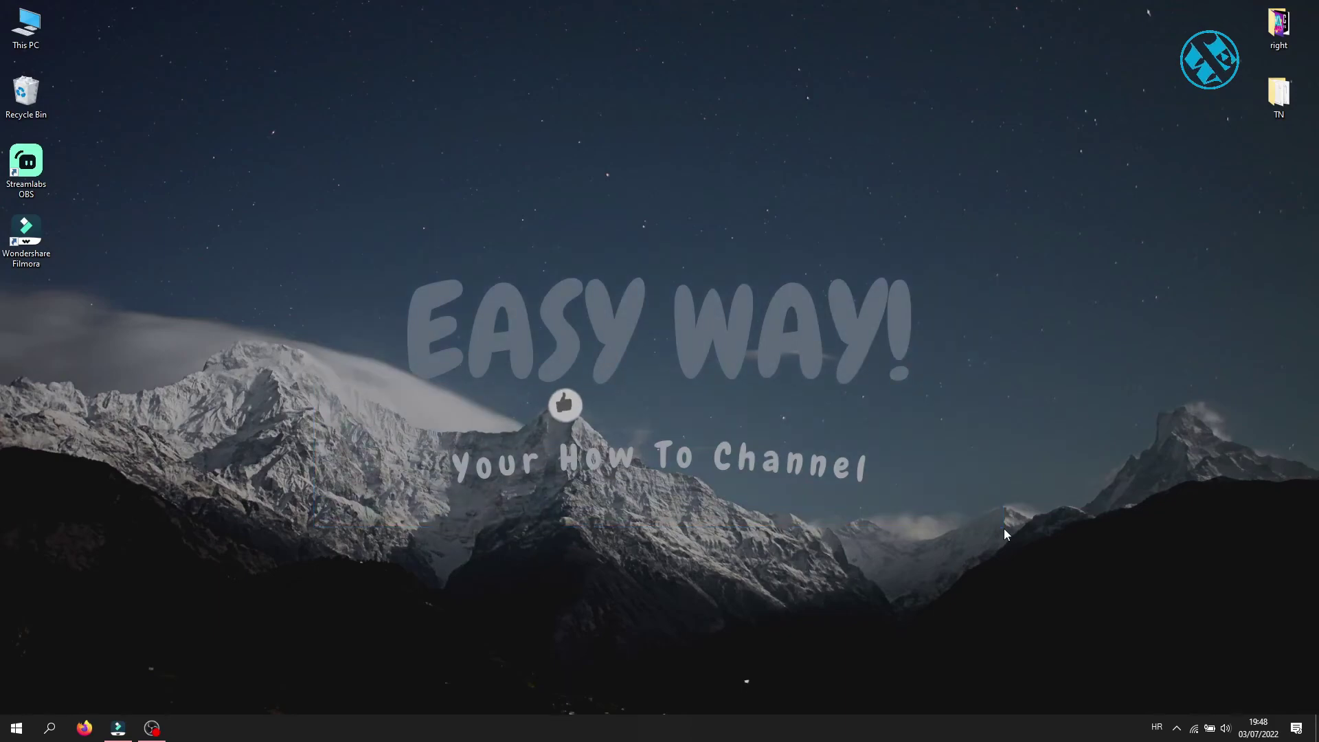